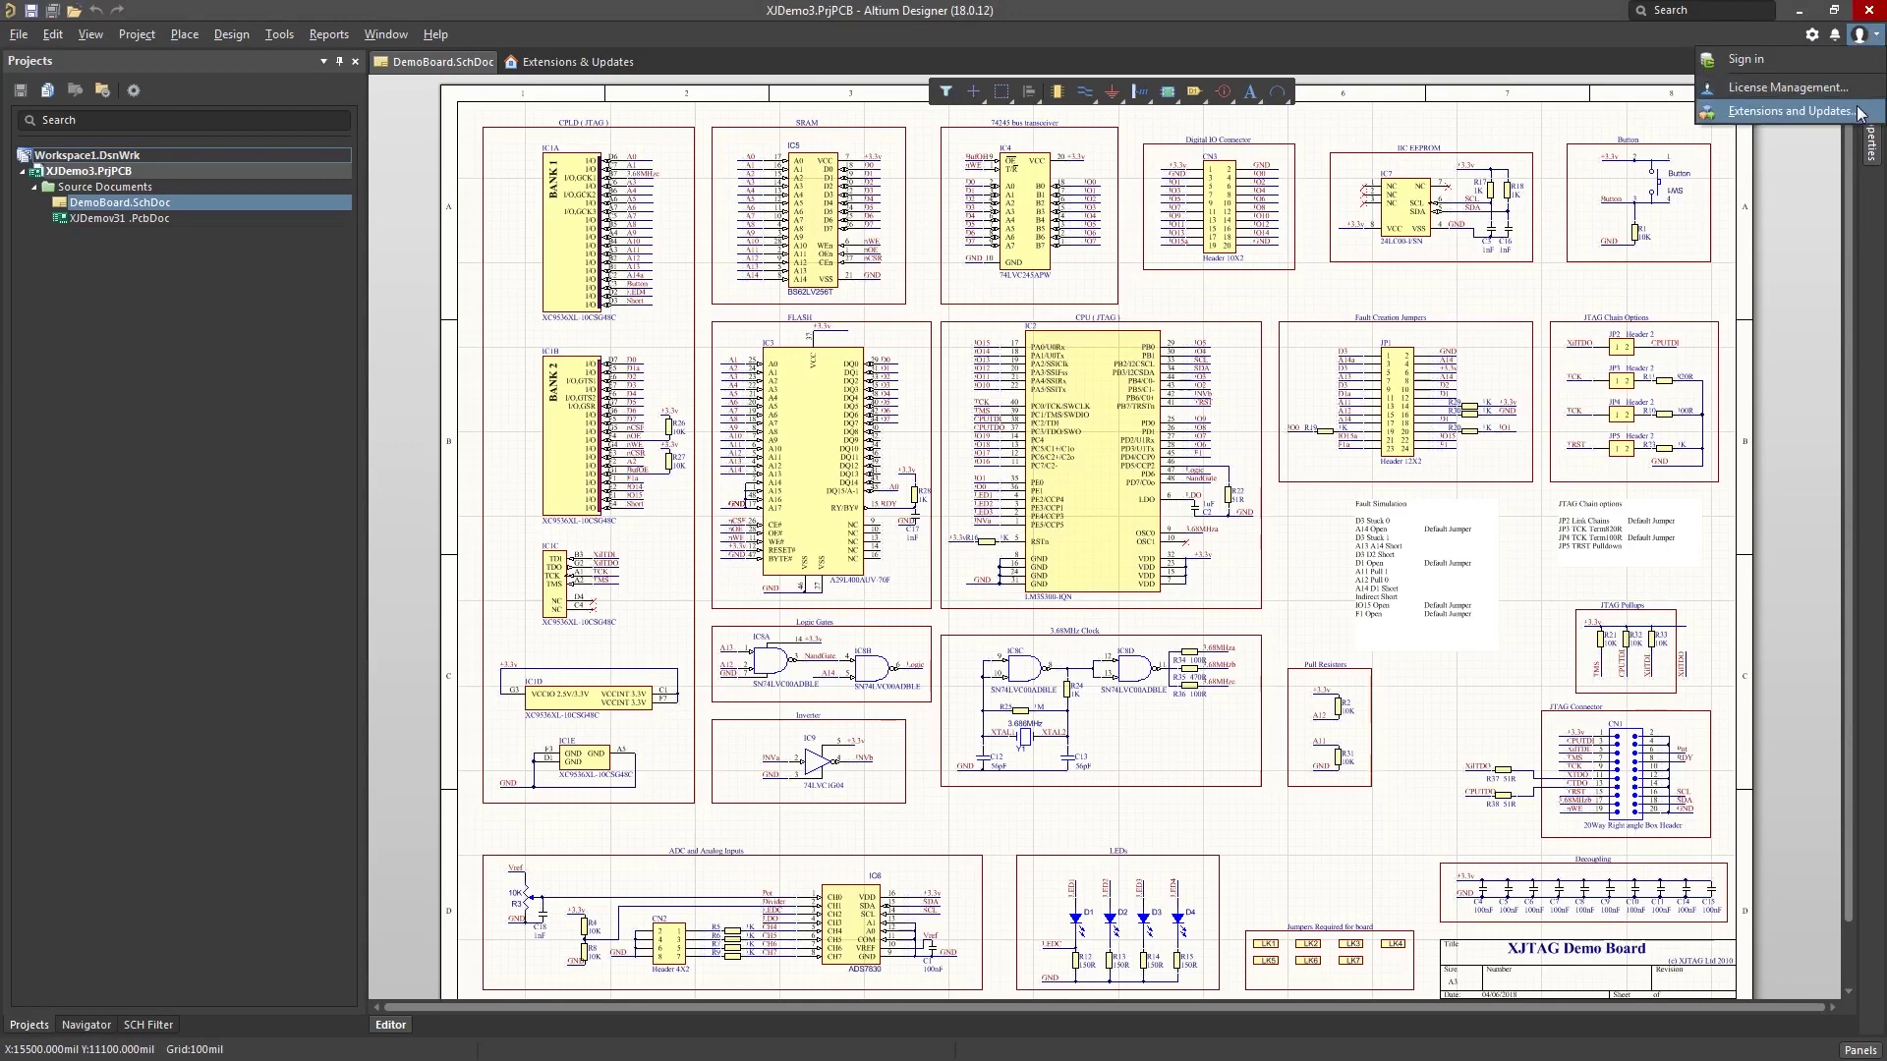
# Install the XJTAG DFT Assistant x64 software extension from Extensions and Updates
pyautogui.click(1789, 111)
pyautogui.scroll(-3, 1296, 893)
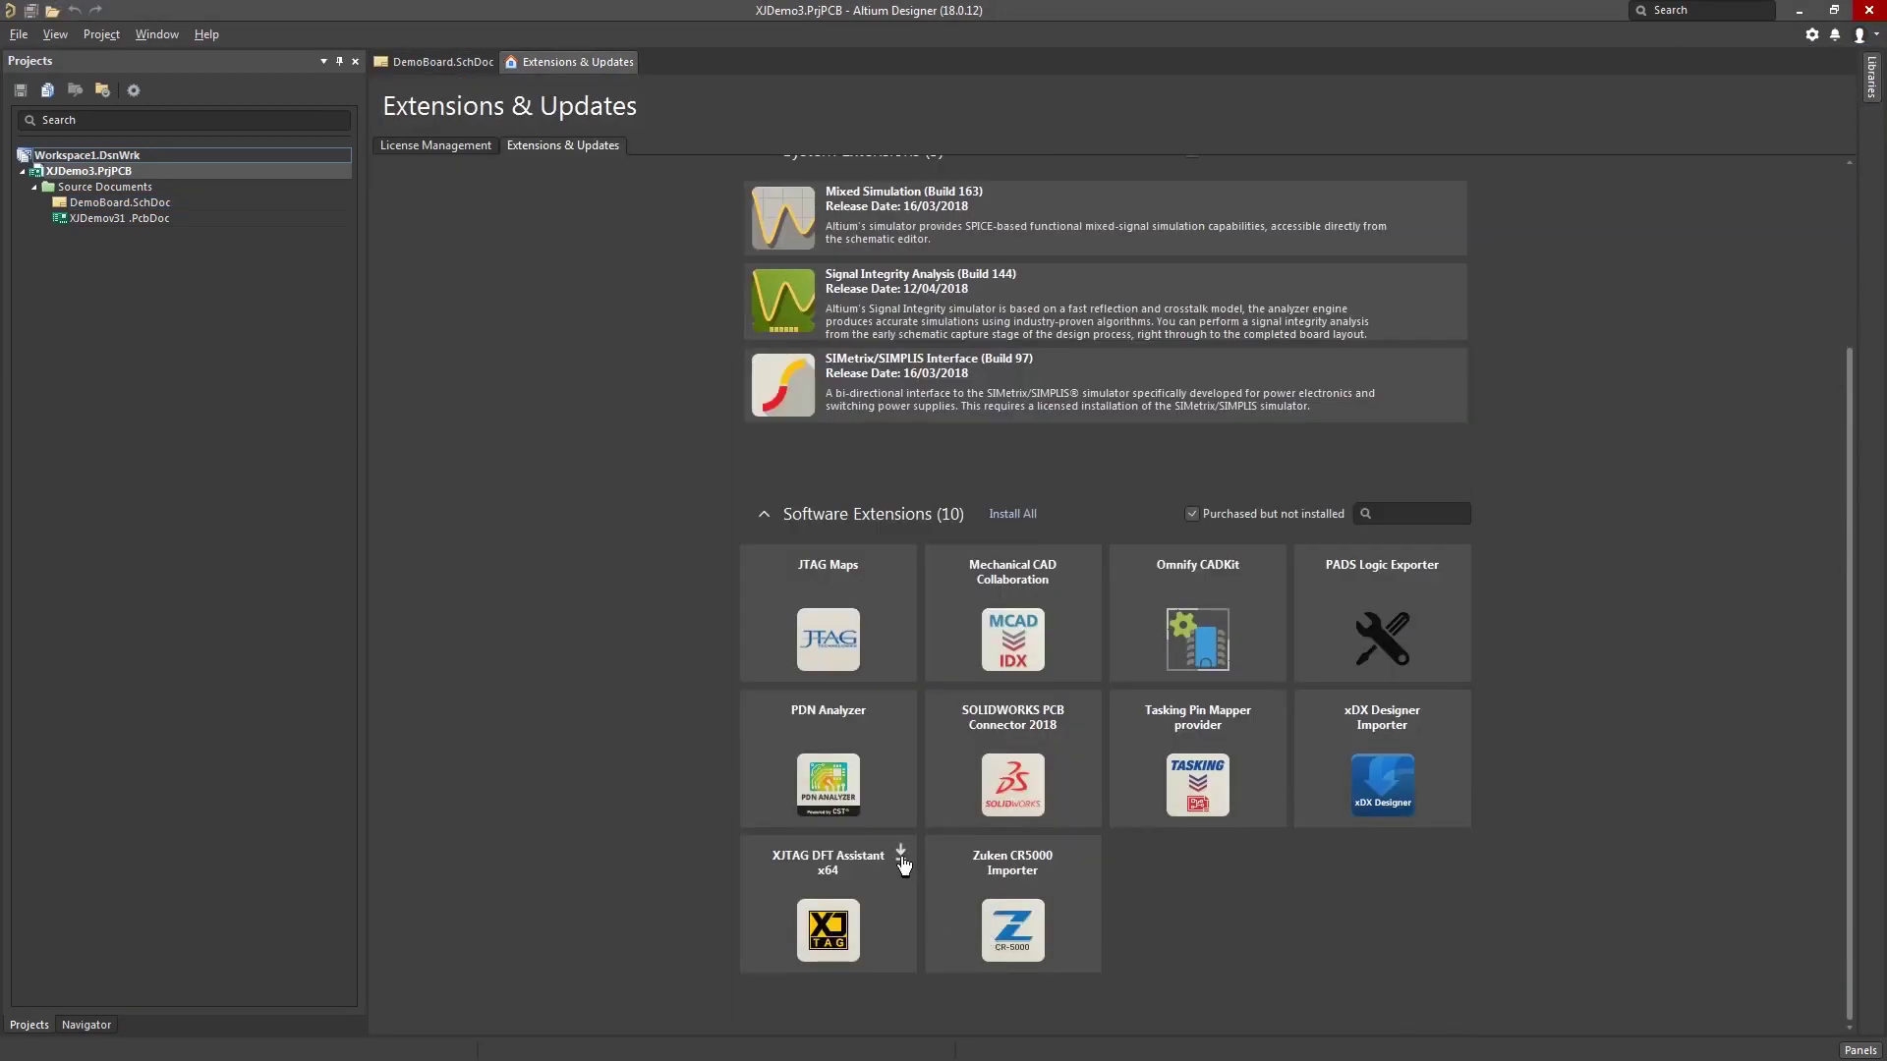
pyautogui.click(901, 853)
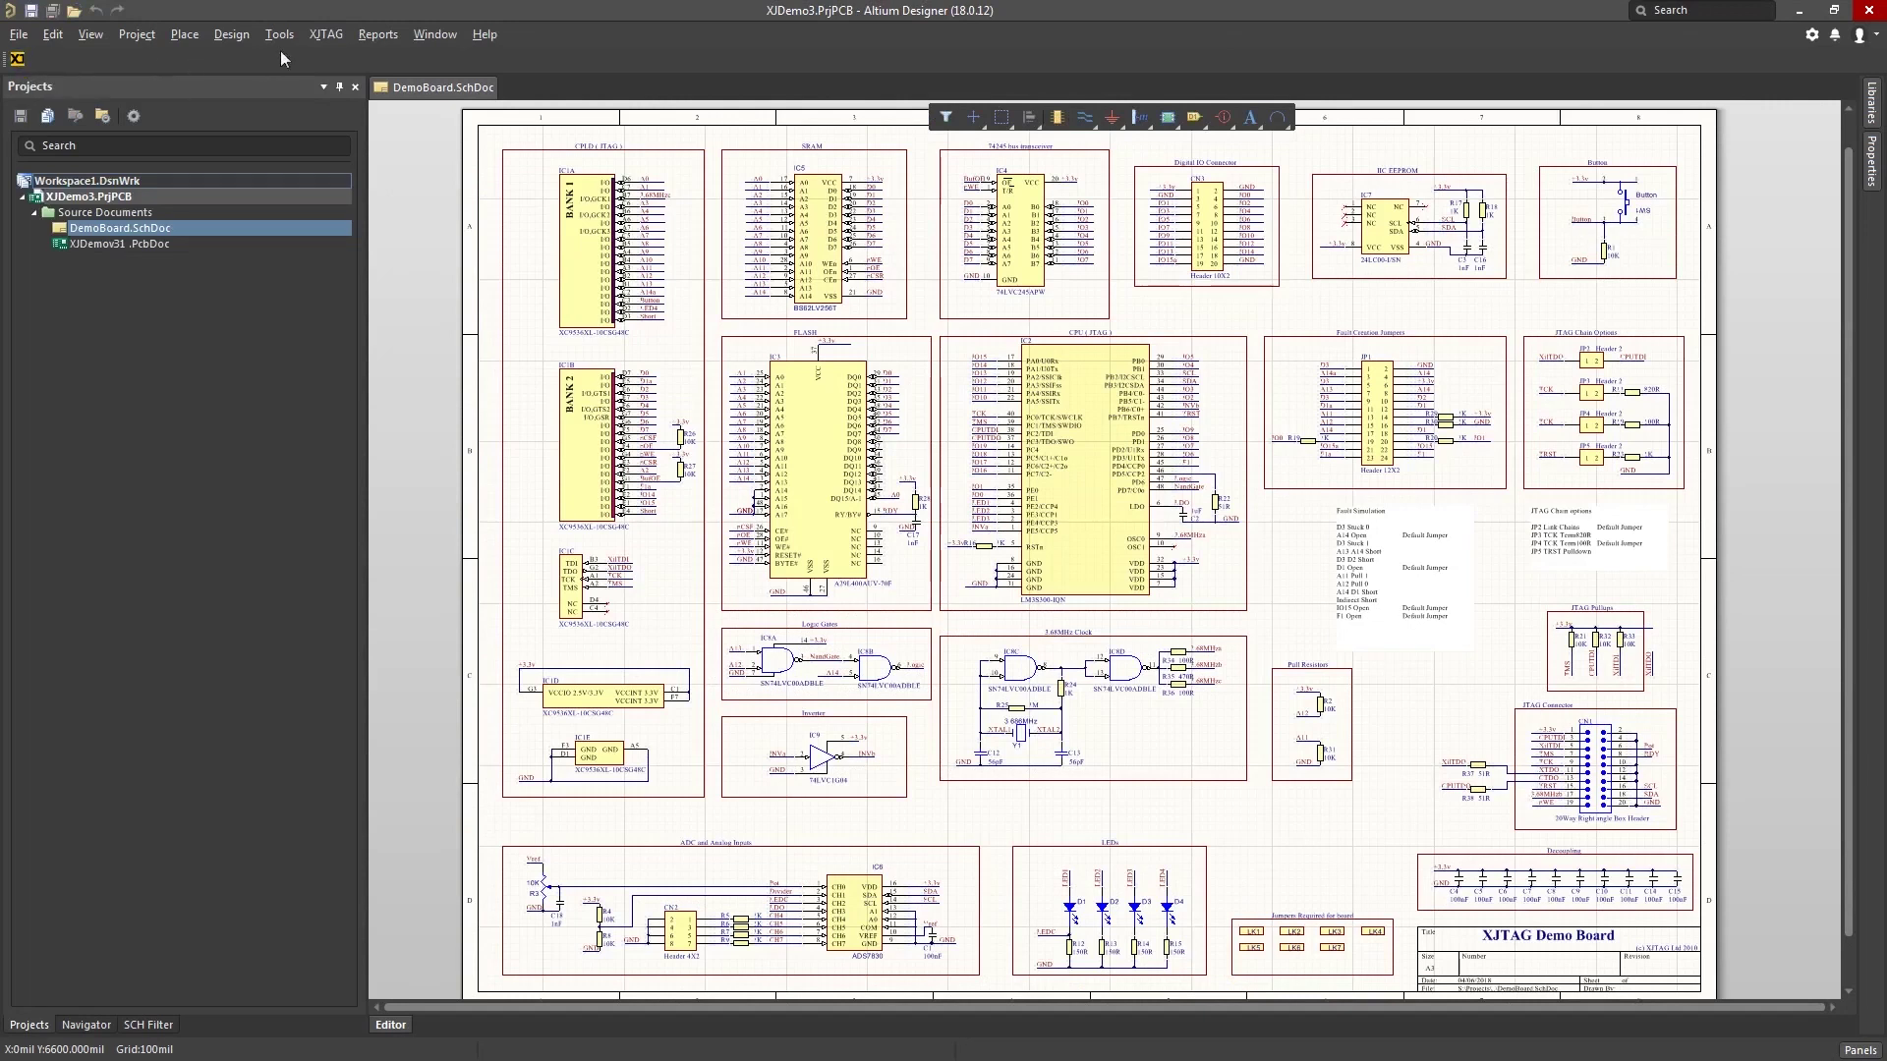
# Launch the XJTAG DFT Assistant panel and generate the netlist and BOM in step 1
pyautogui.click(330, 40)
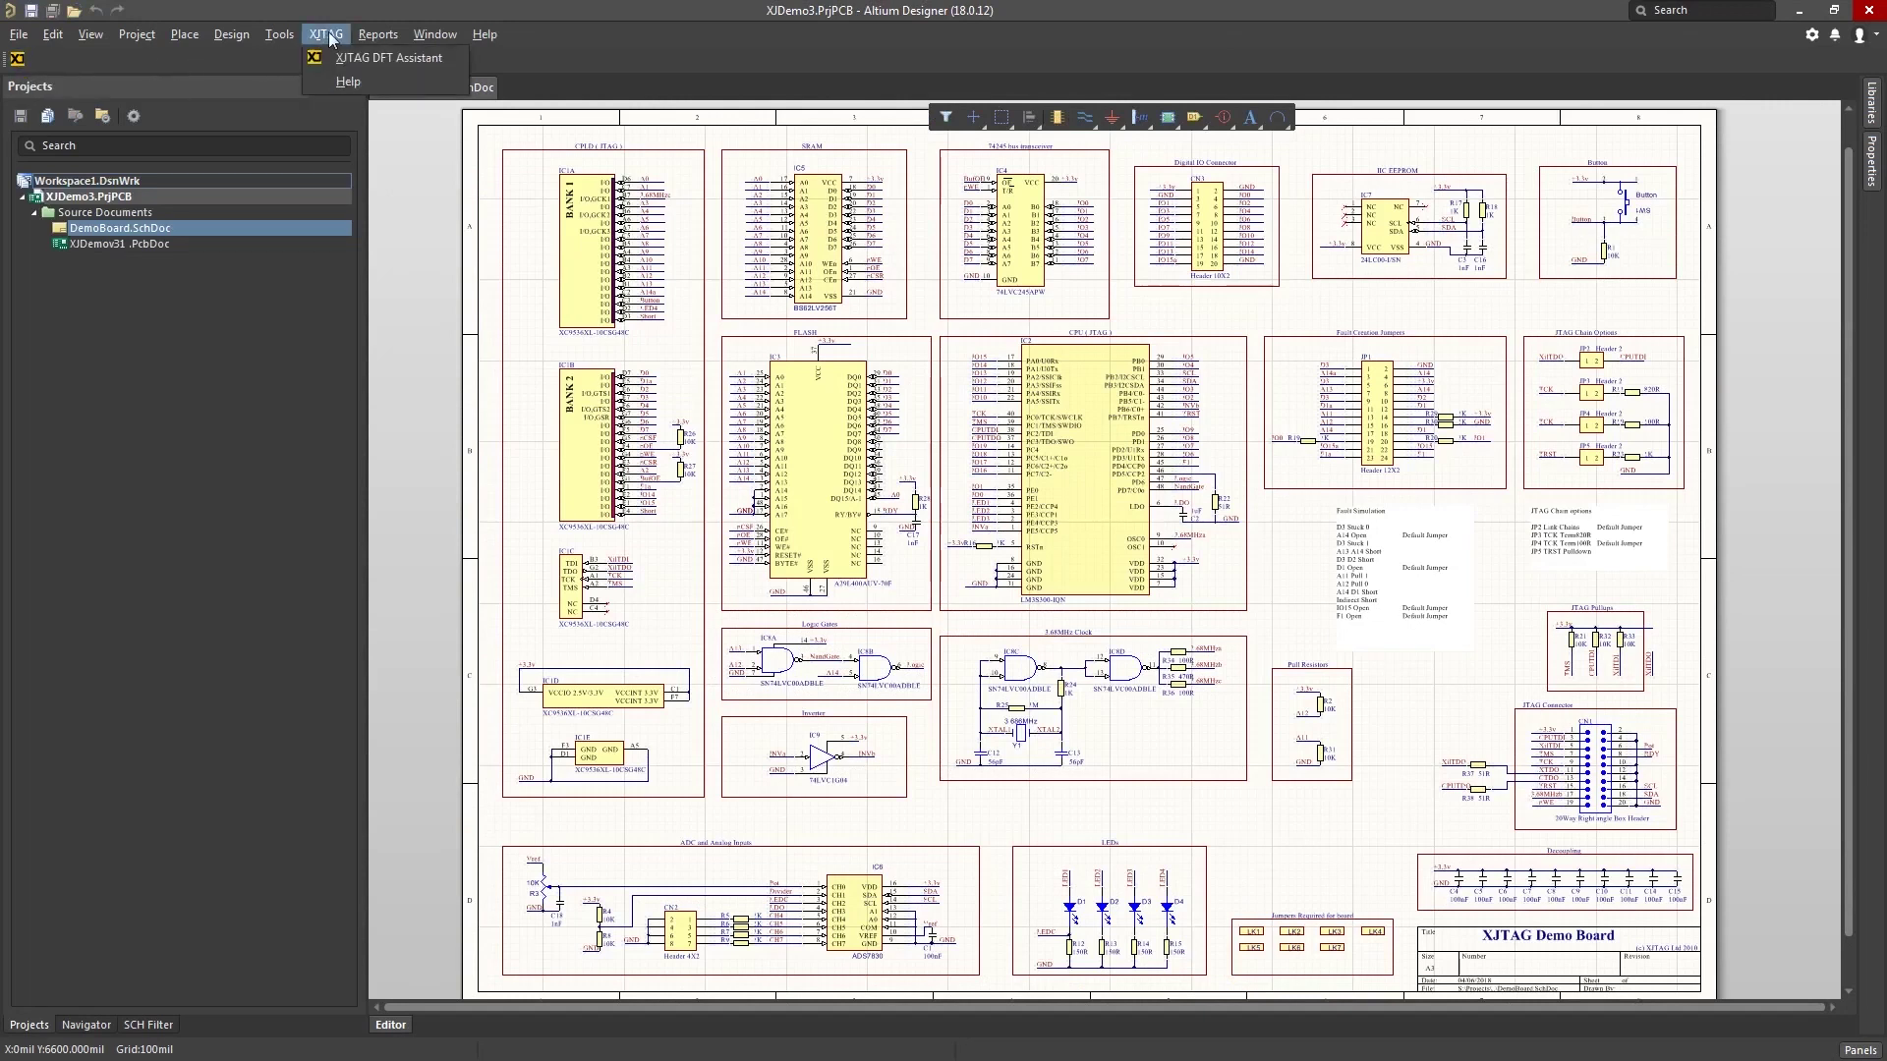
pyautogui.click(375, 60)
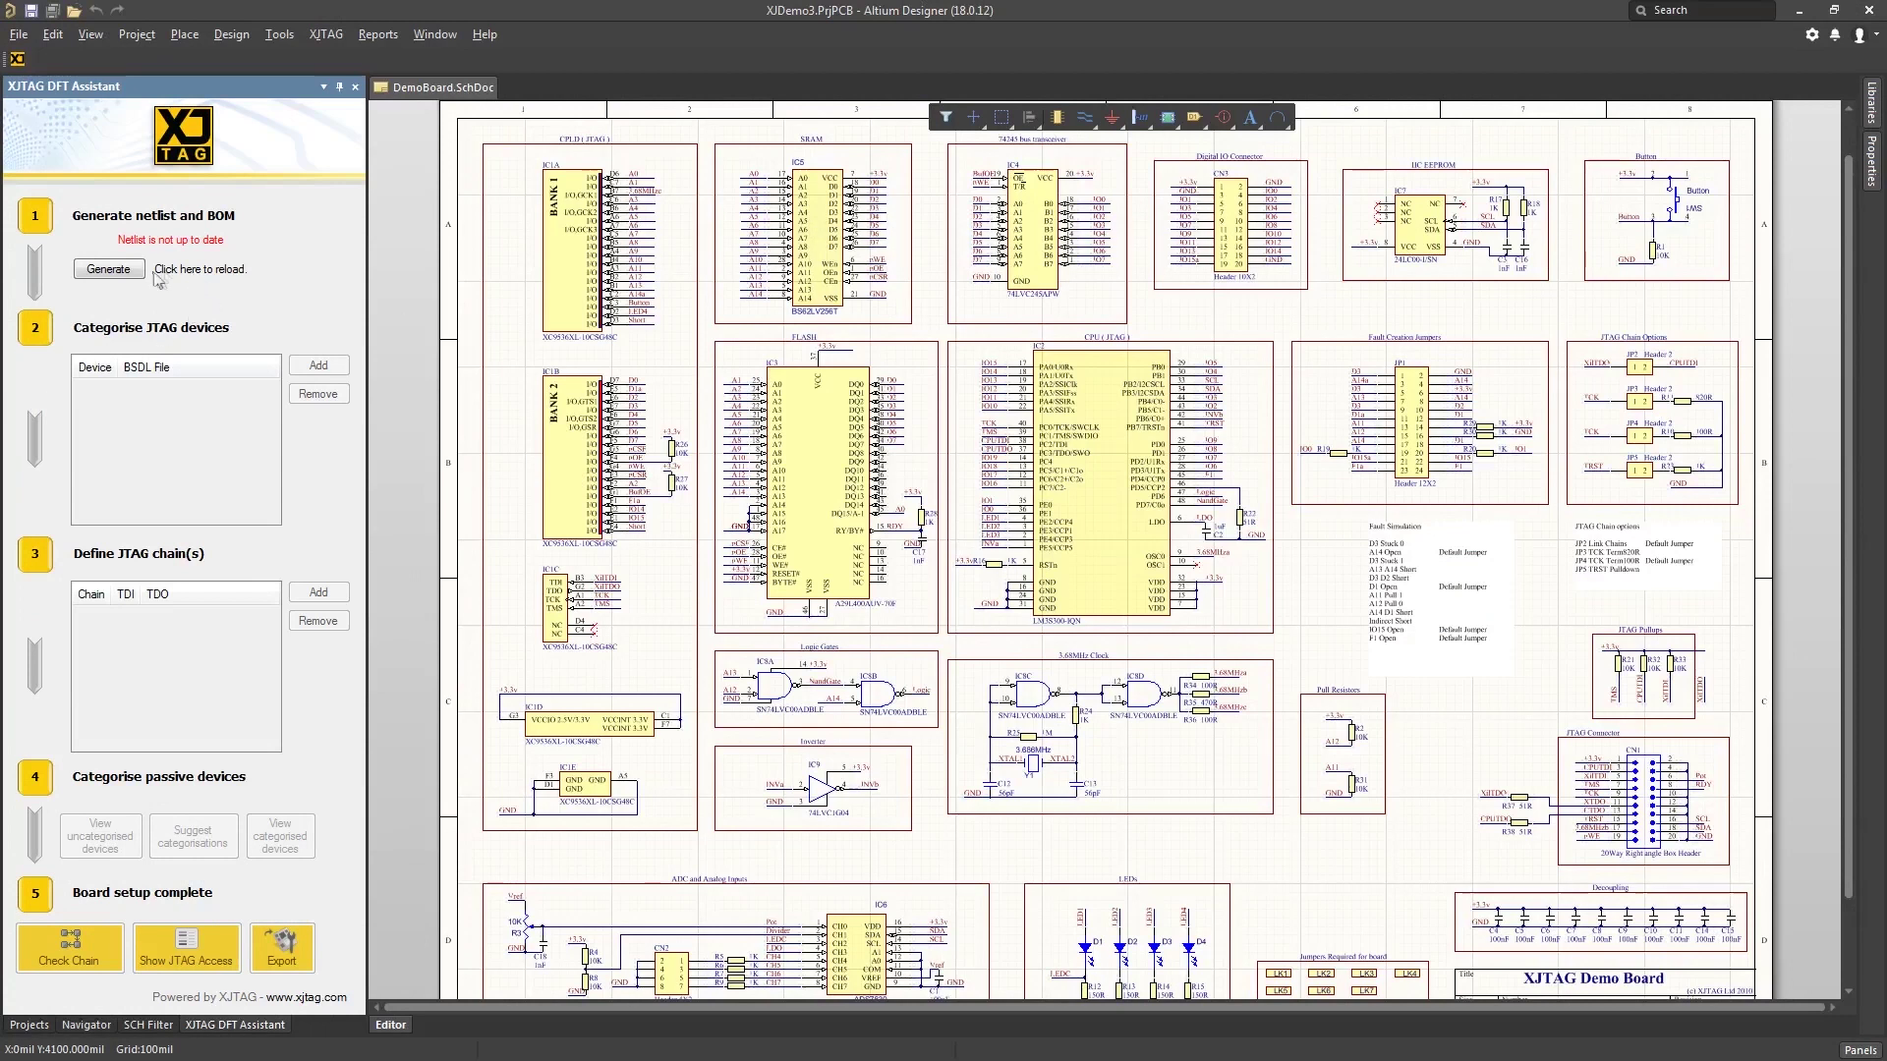
pyautogui.click(108, 270)
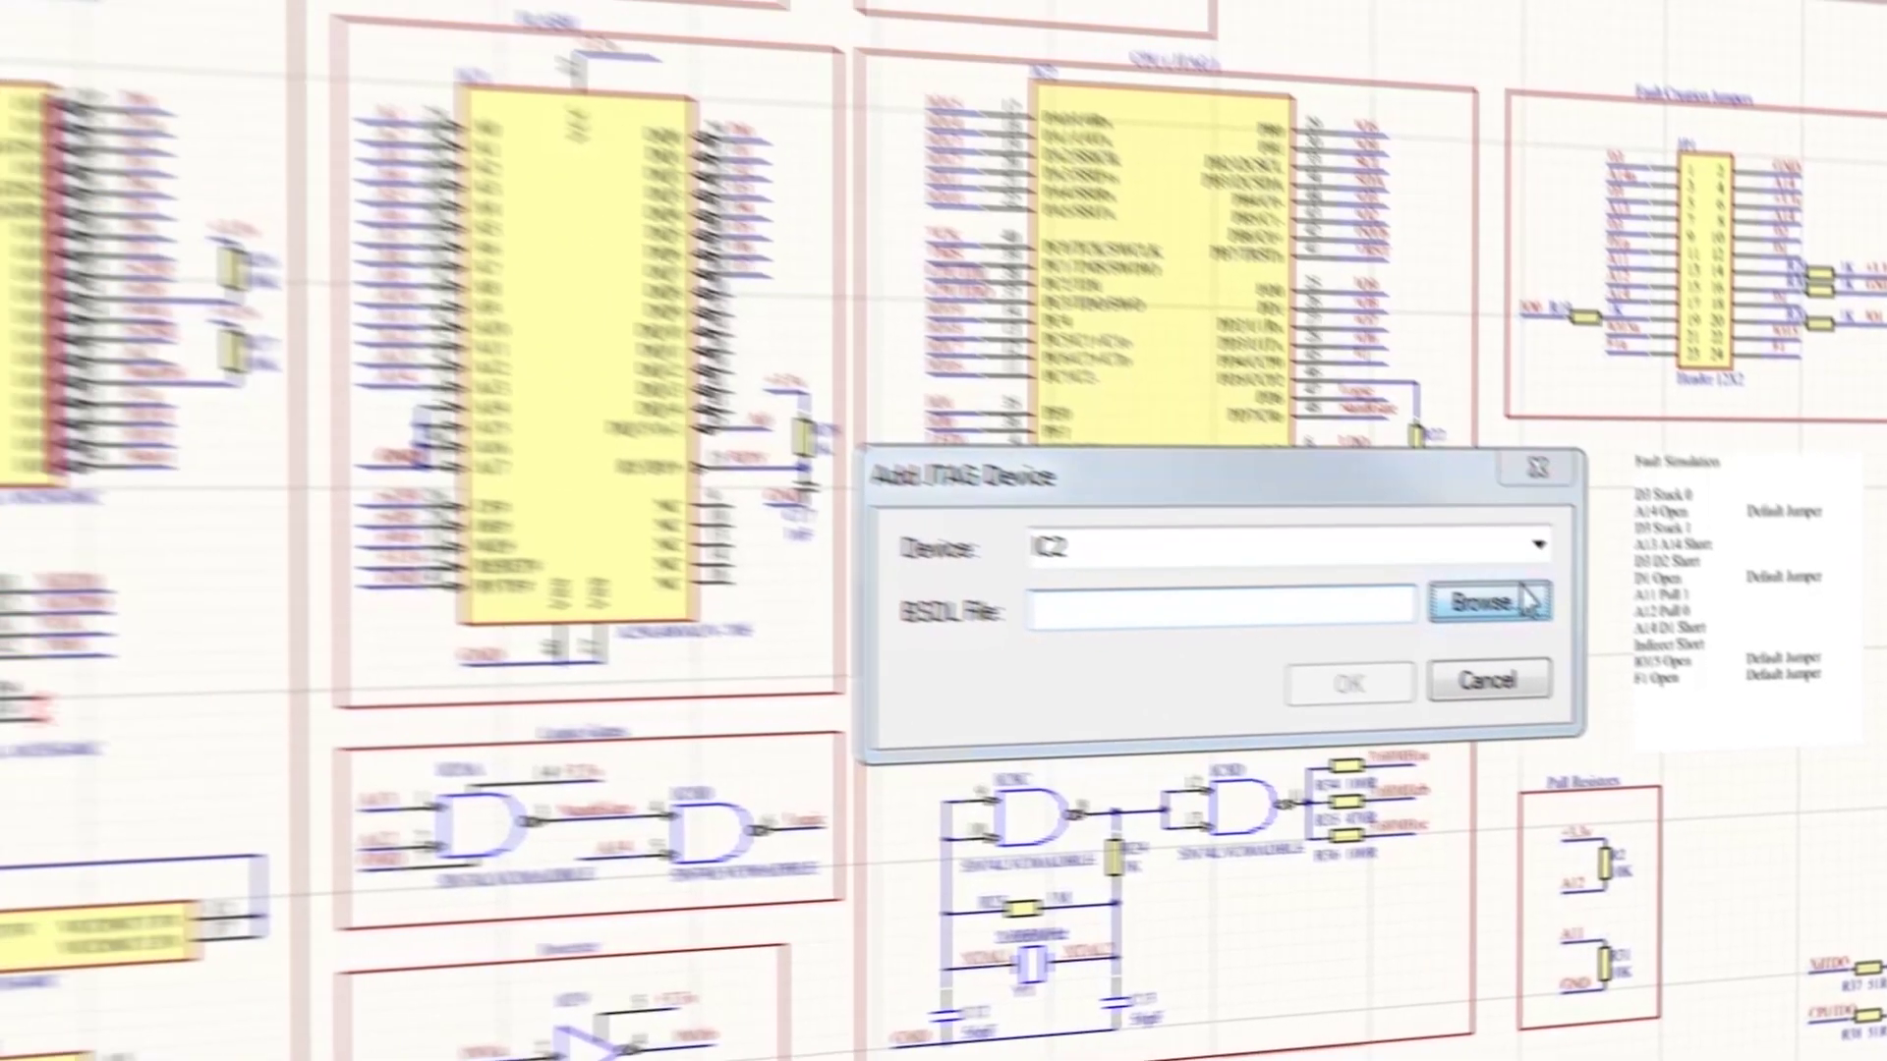
# Load lm3s300.bsdl as IC2's BSDL file and add IC2 as a JTAG device
pyautogui.click(1395, 541)
pyautogui.click(710, 295)
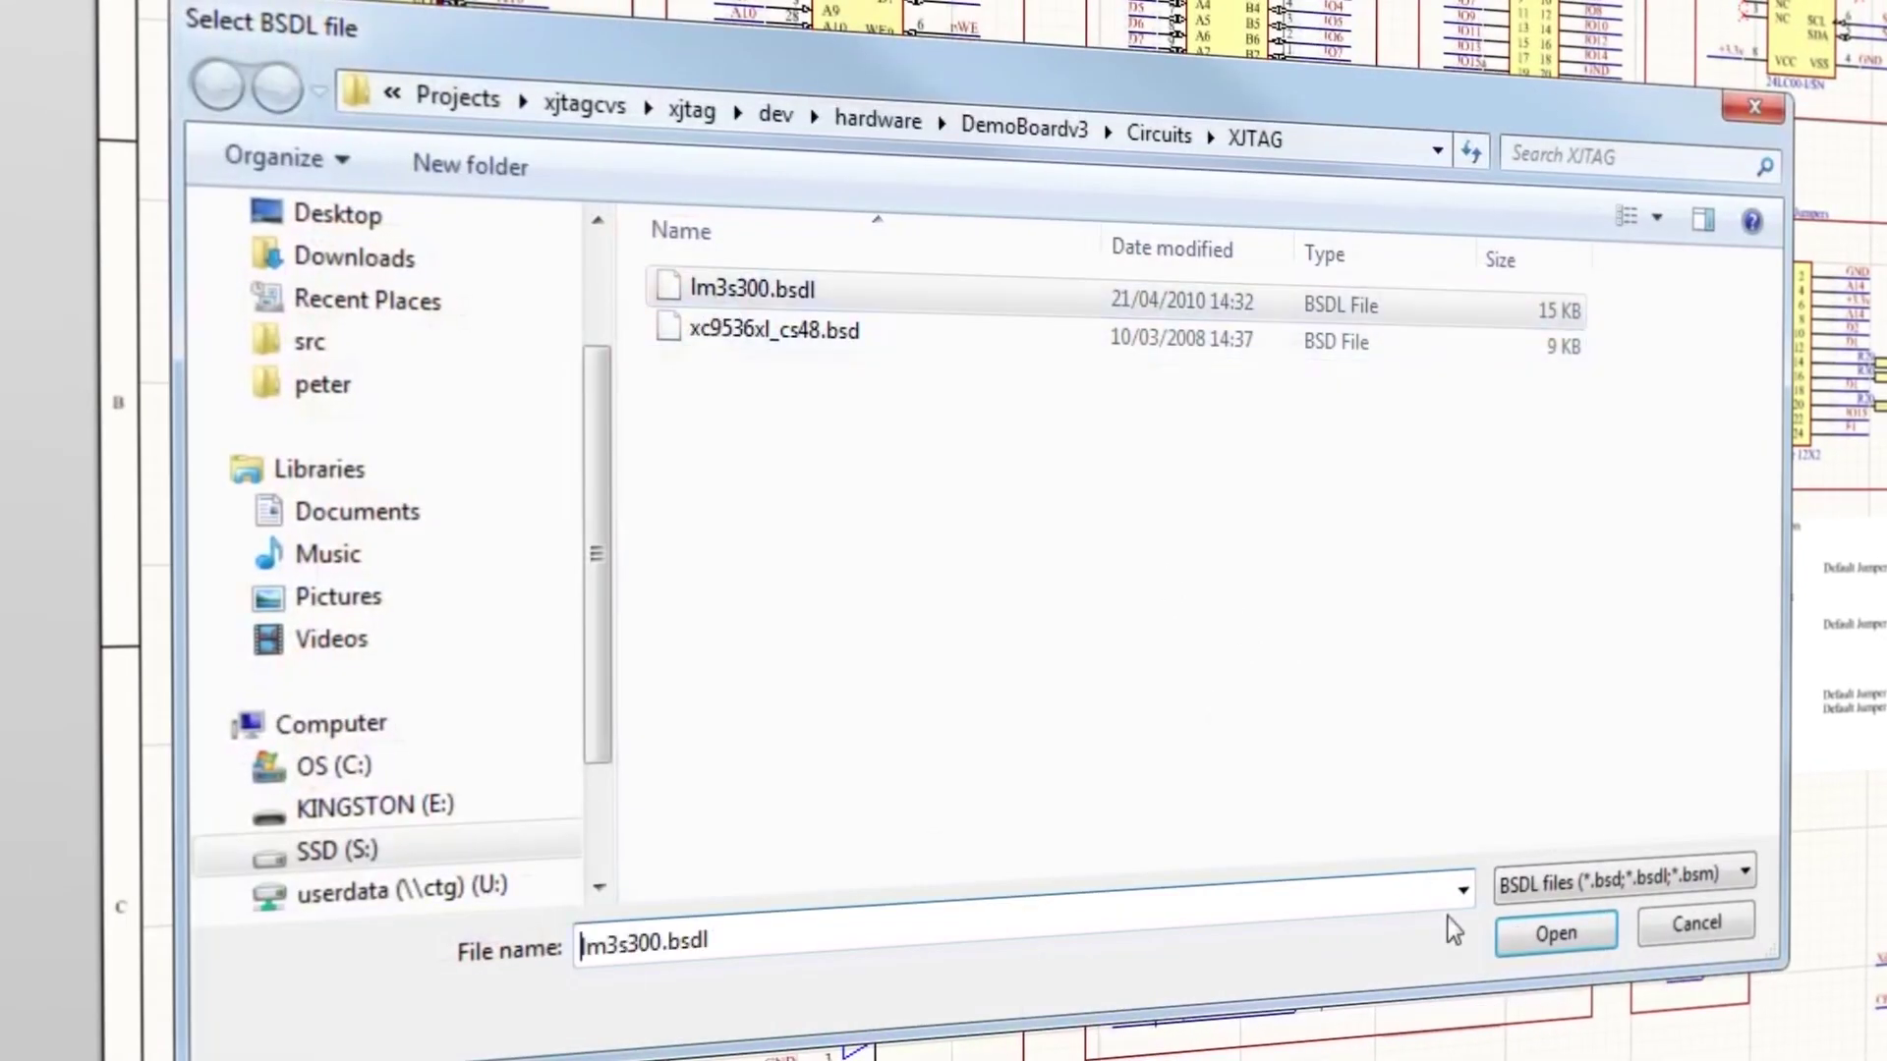
pyautogui.click(1556, 938)
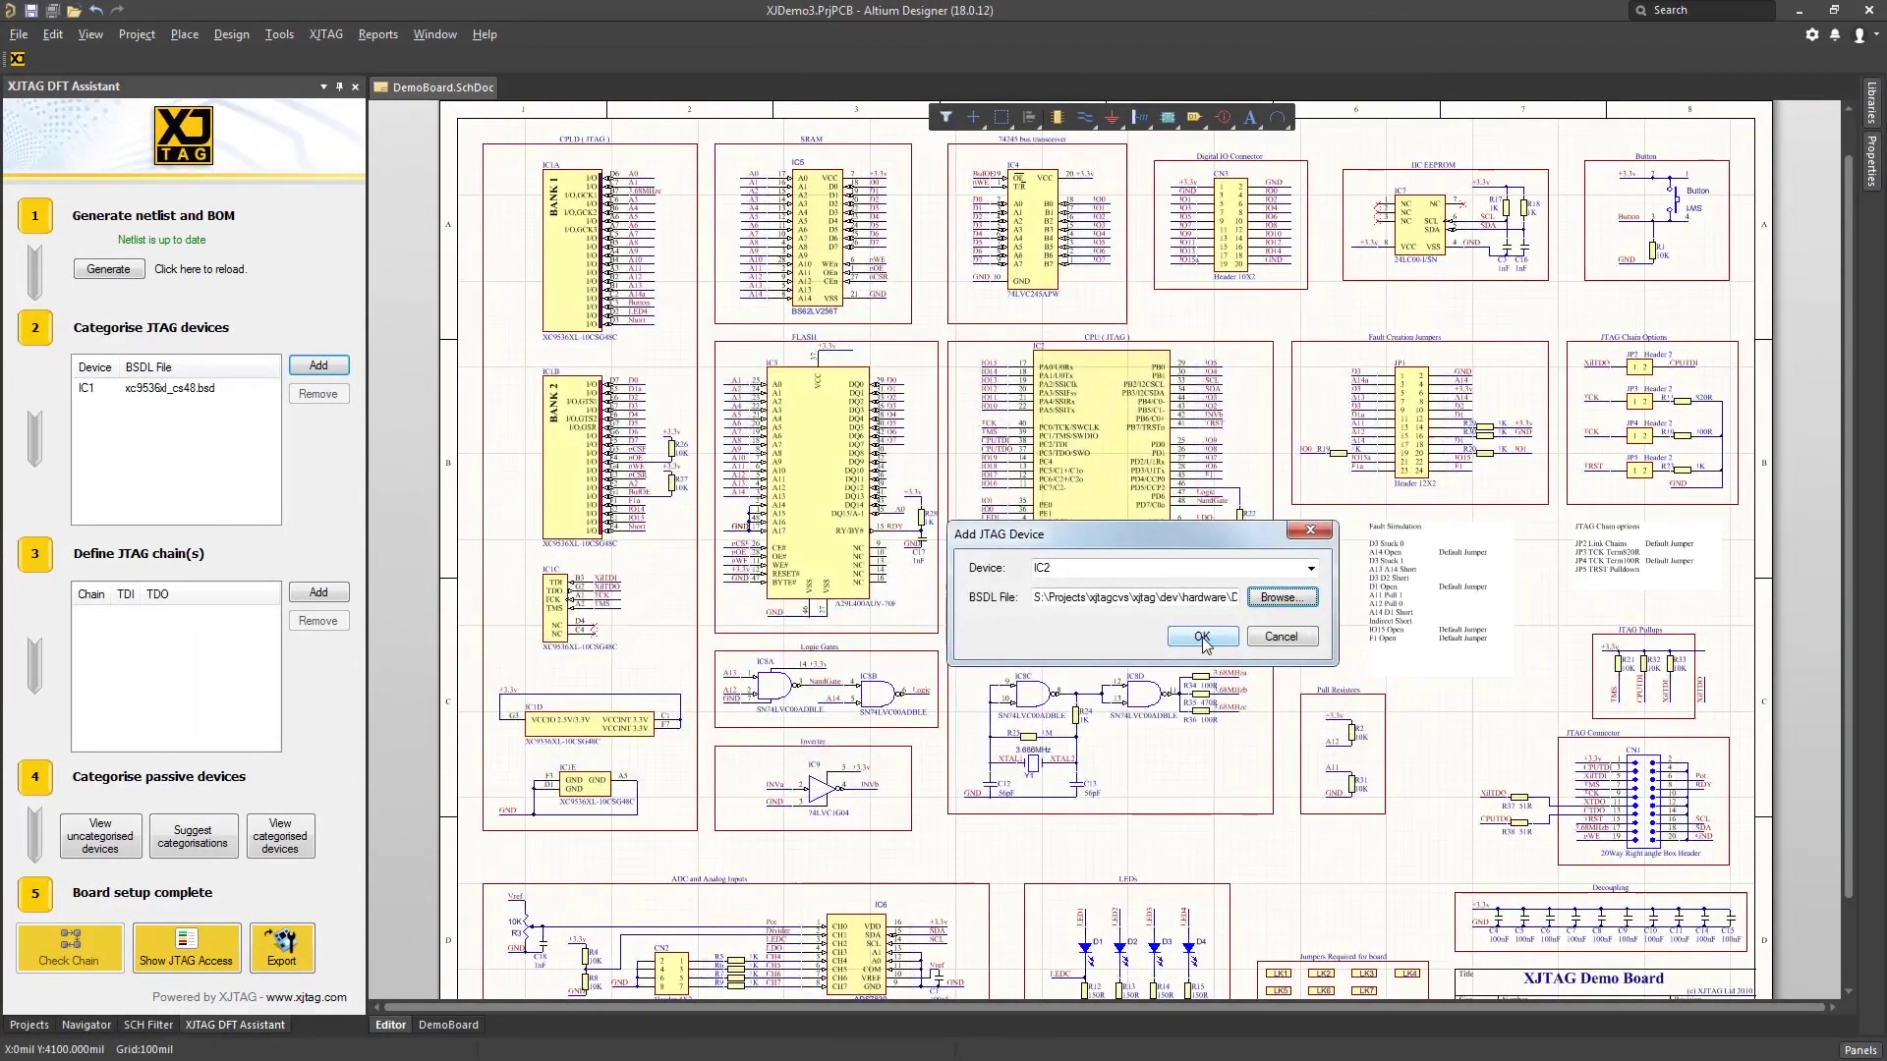
pyautogui.press('Return')
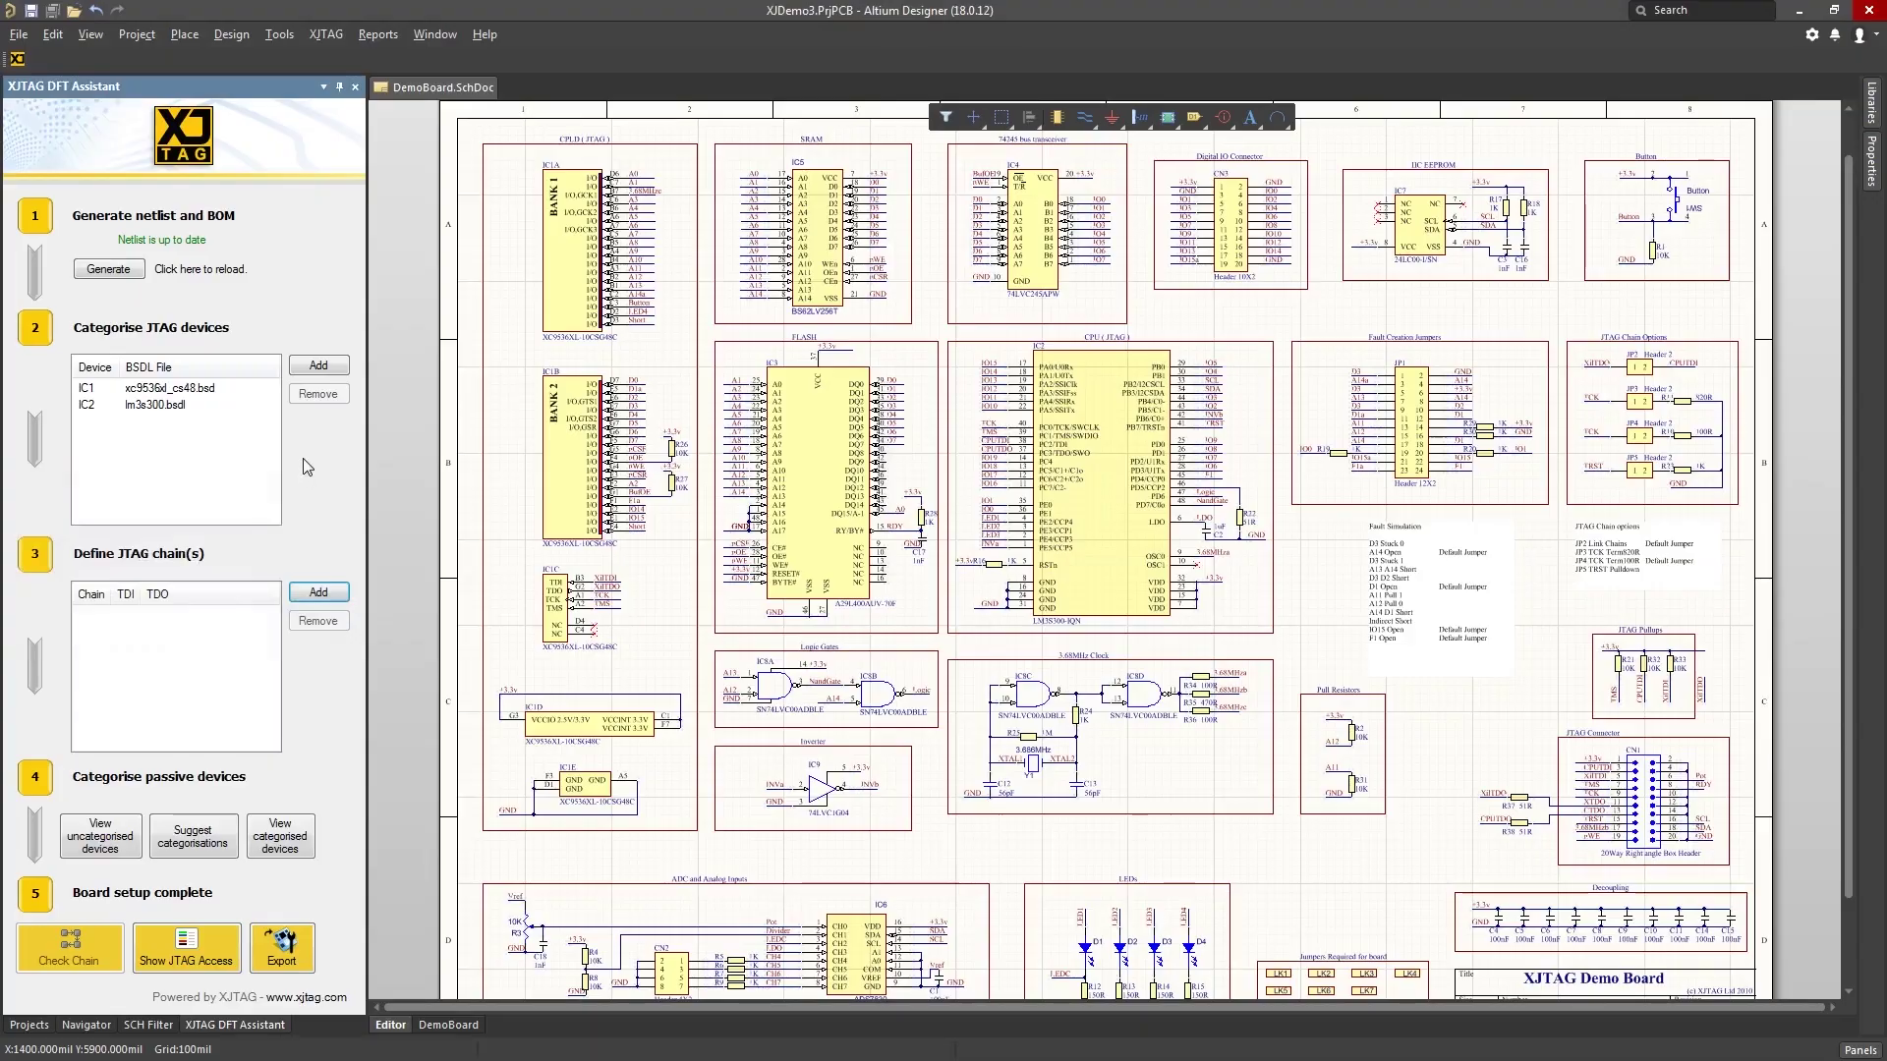
# Add a JTAG chain called 'Chain' running from TDI CN1.5 to TDO CN1.13
pyautogui.click(317, 594)
pyautogui.write('Chain')
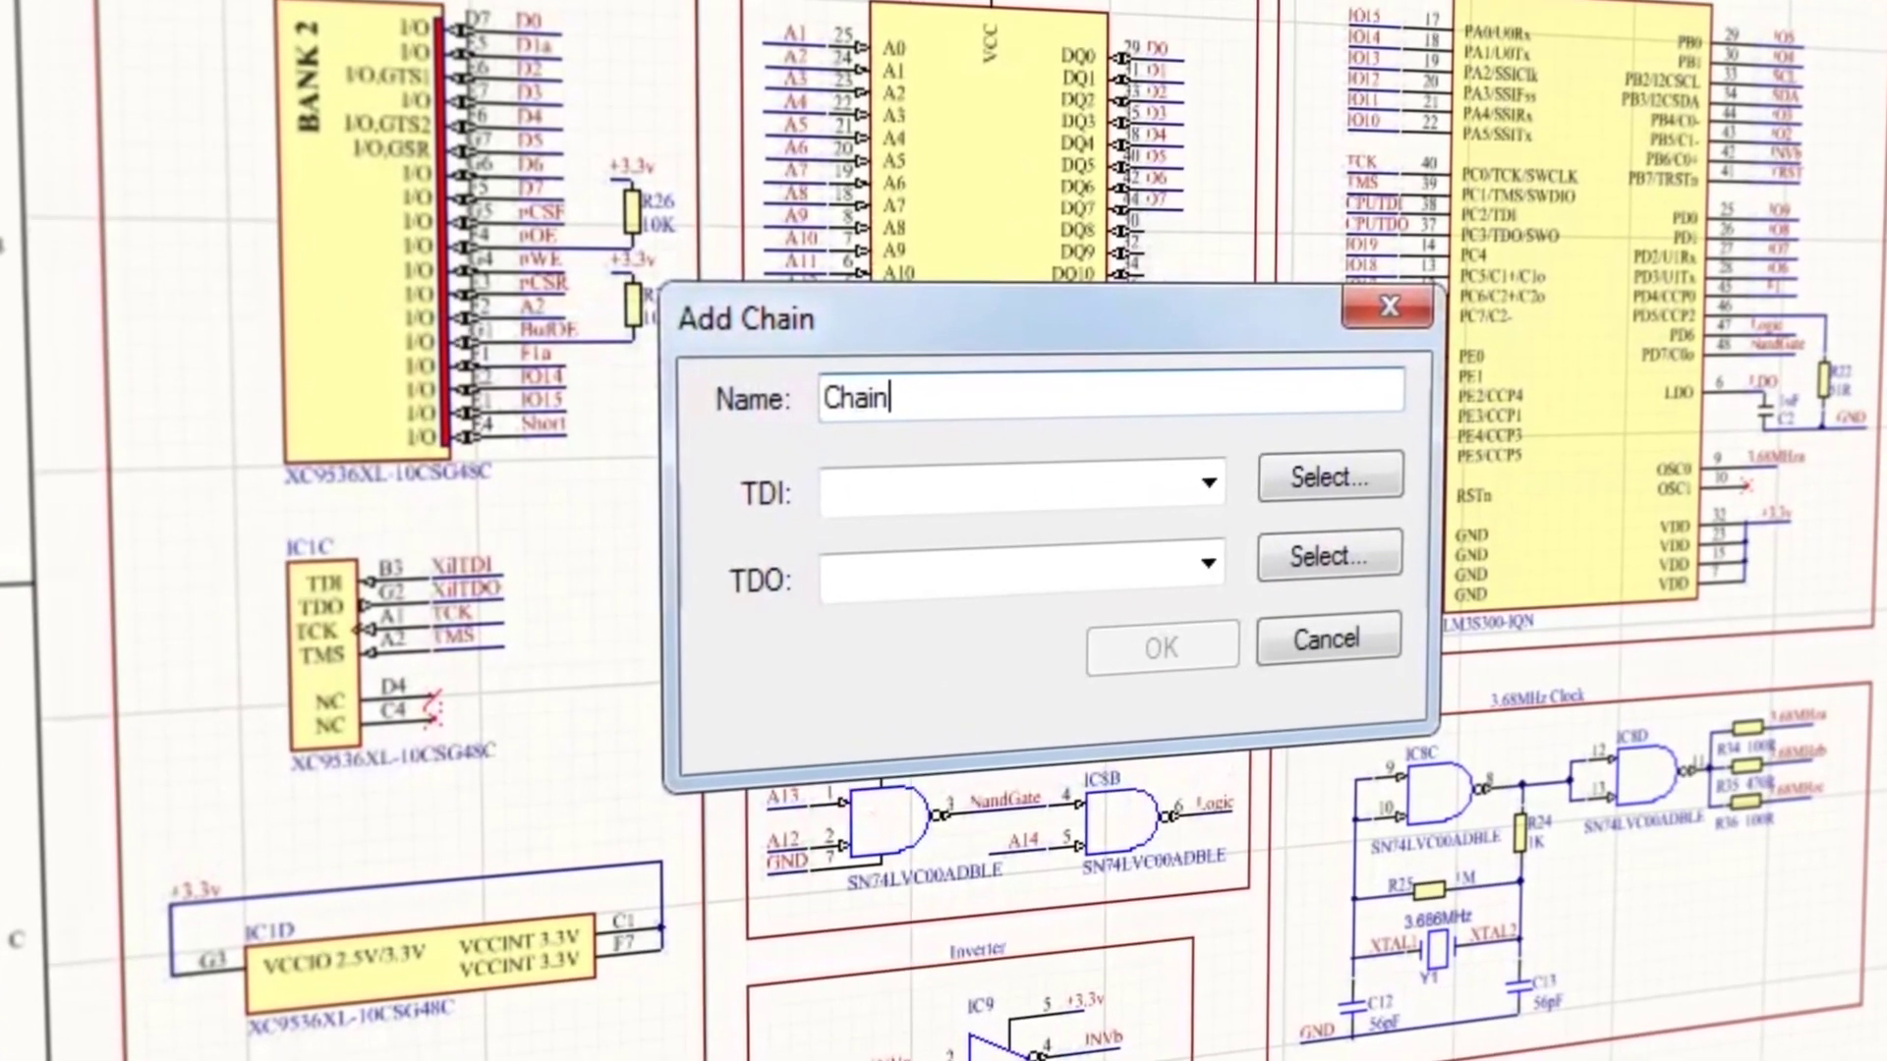
pyautogui.press('Tab')
pyautogui.write('C')
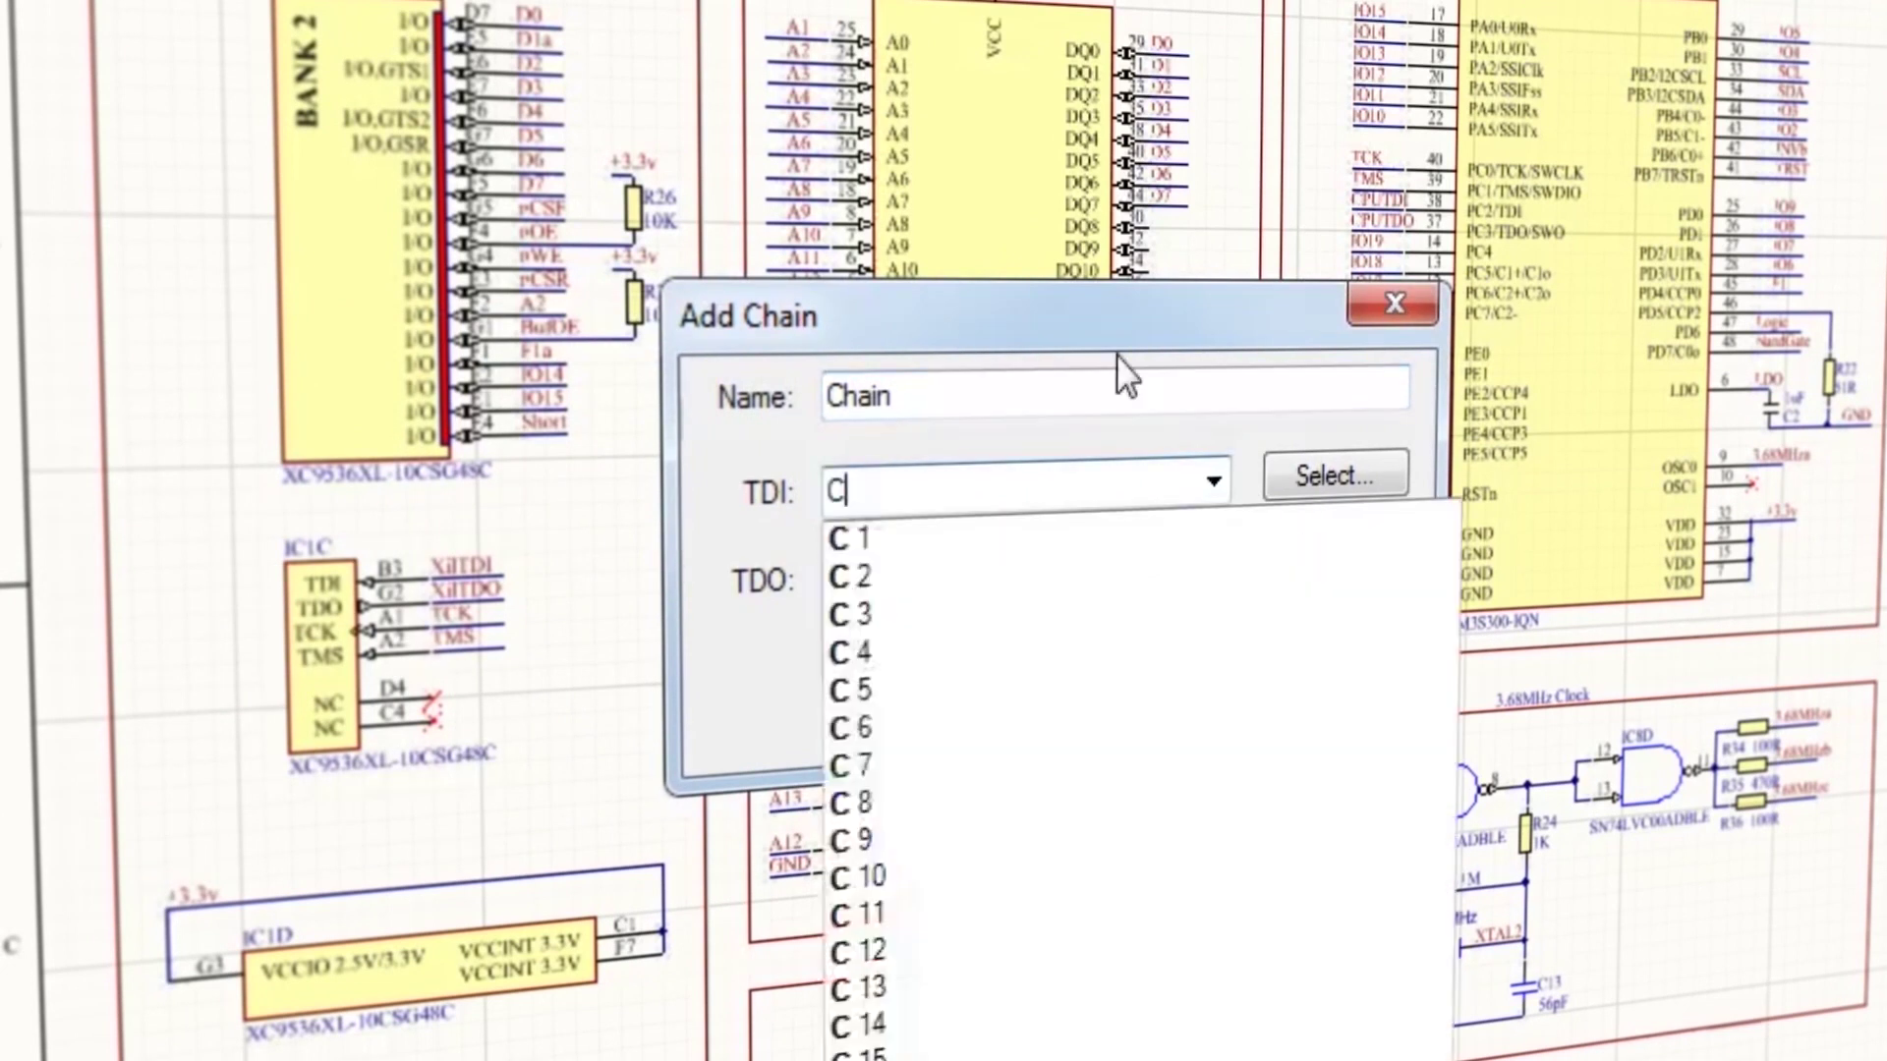
pyautogui.write('N1.')
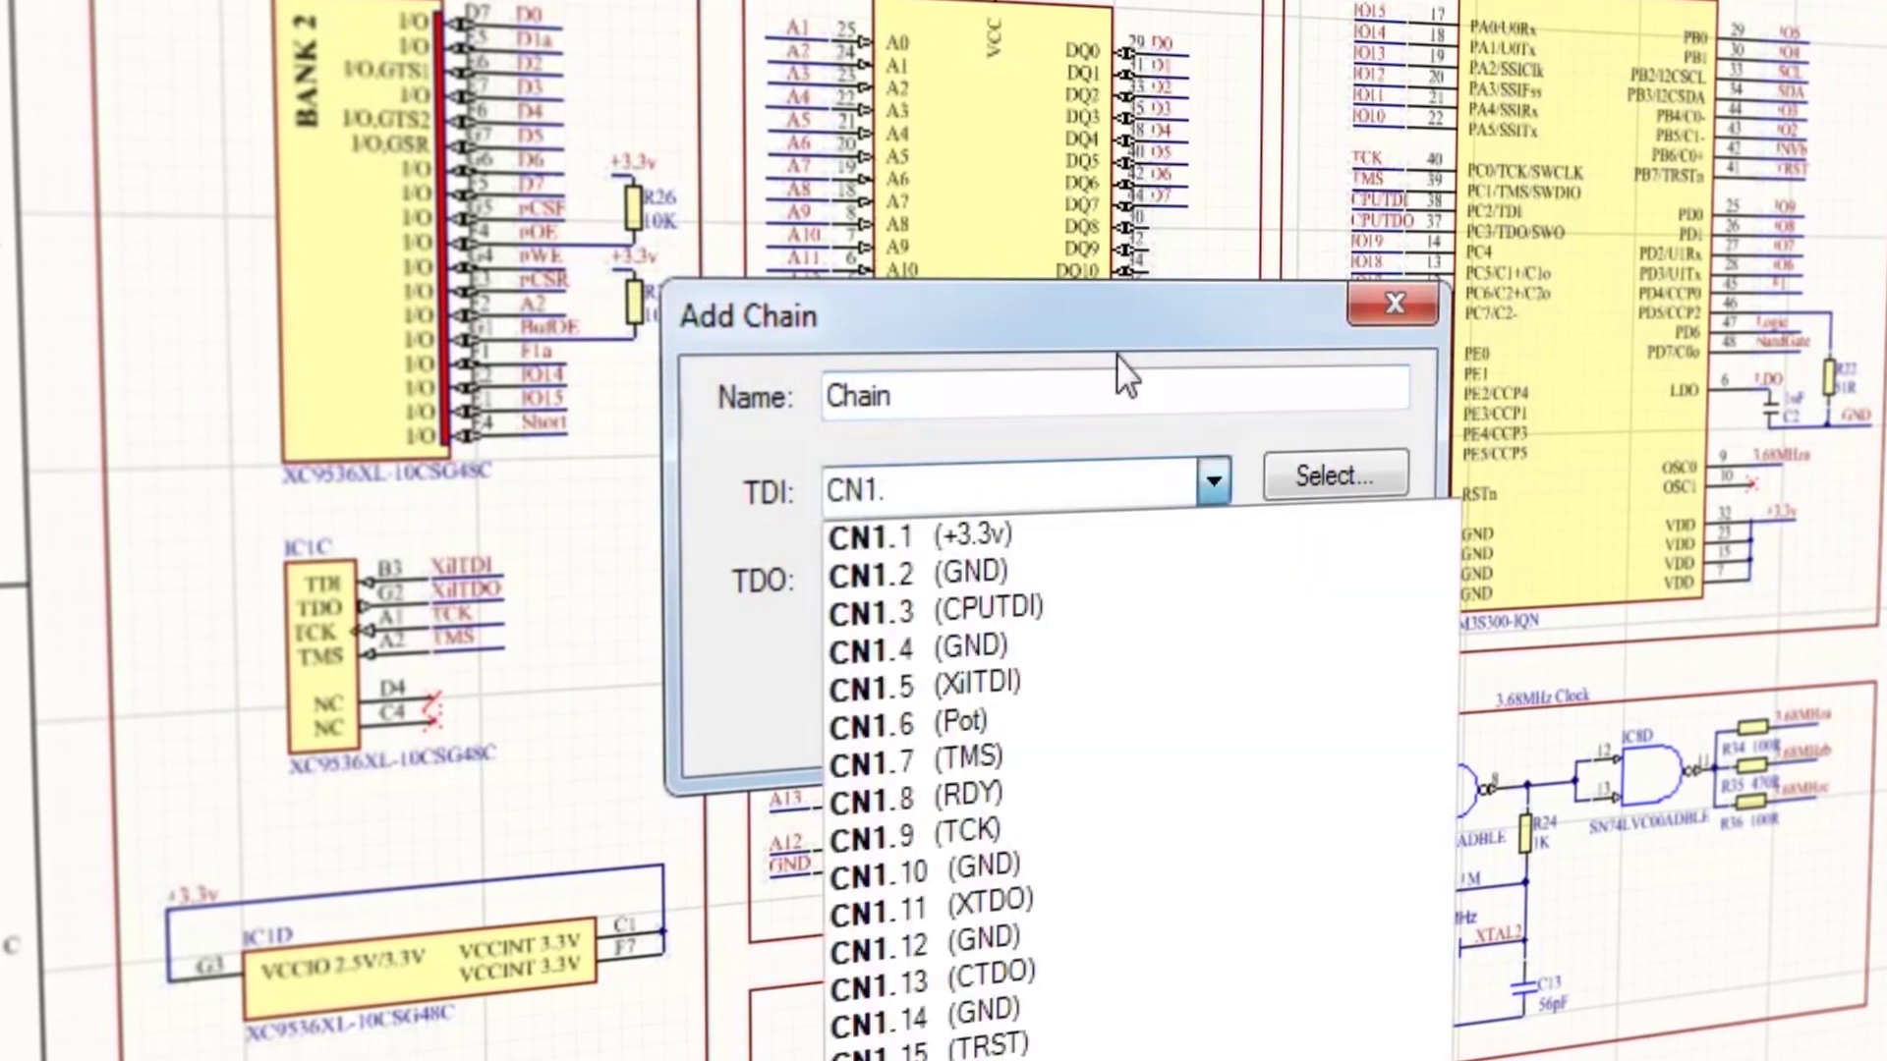
pyautogui.write('5')
pyautogui.press('Tab')
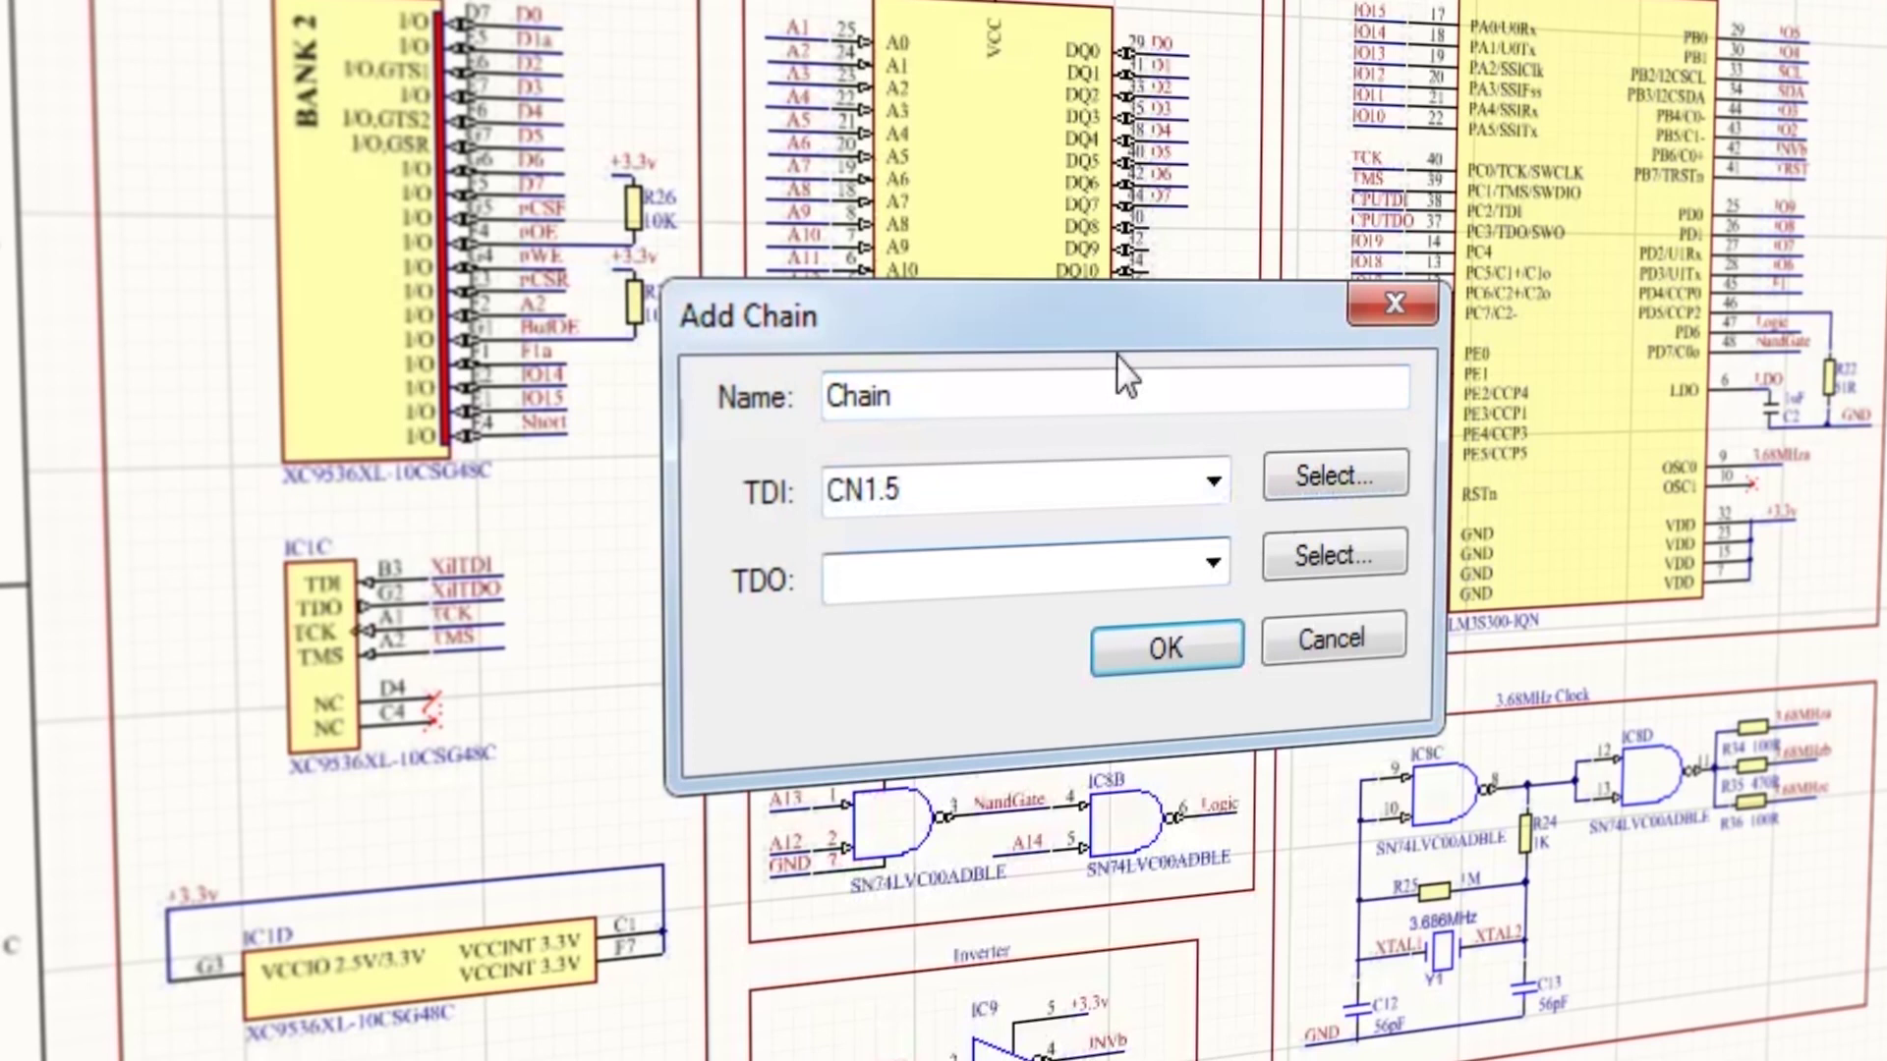
pyautogui.write('CN1.')
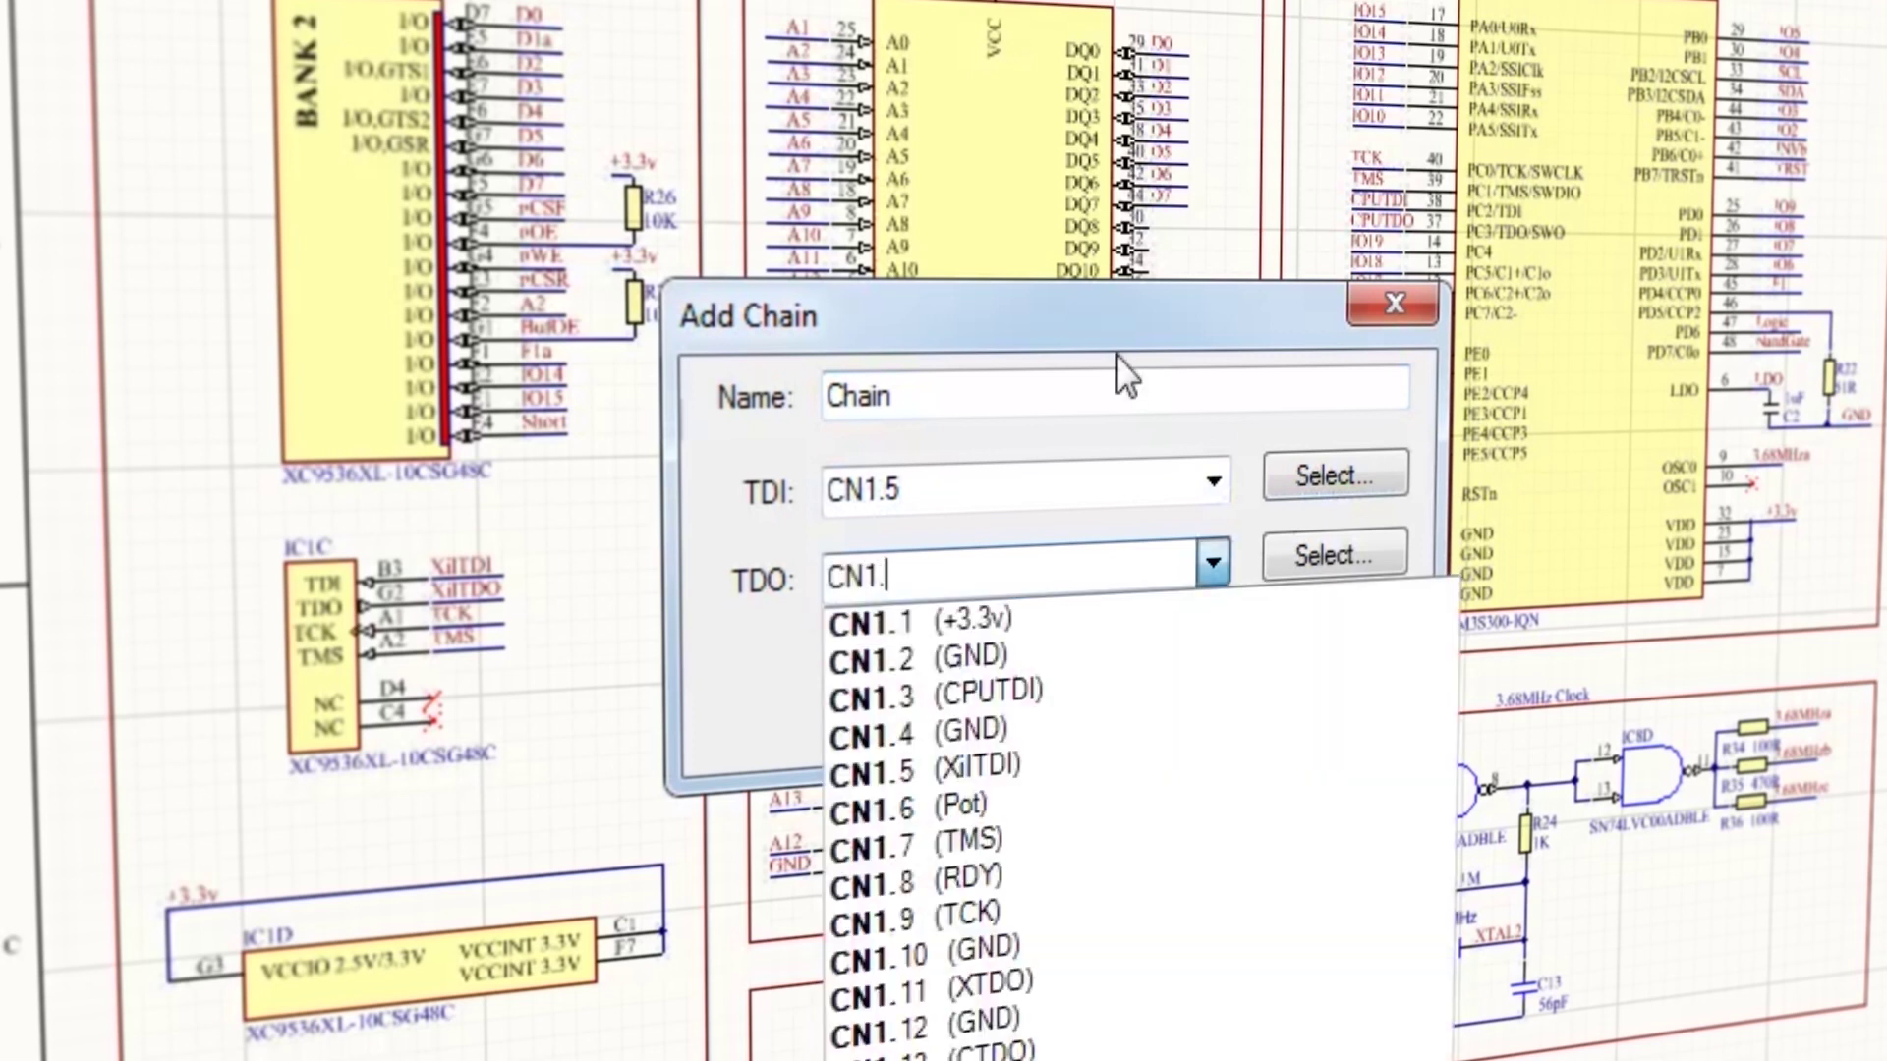
pyautogui.write('13')
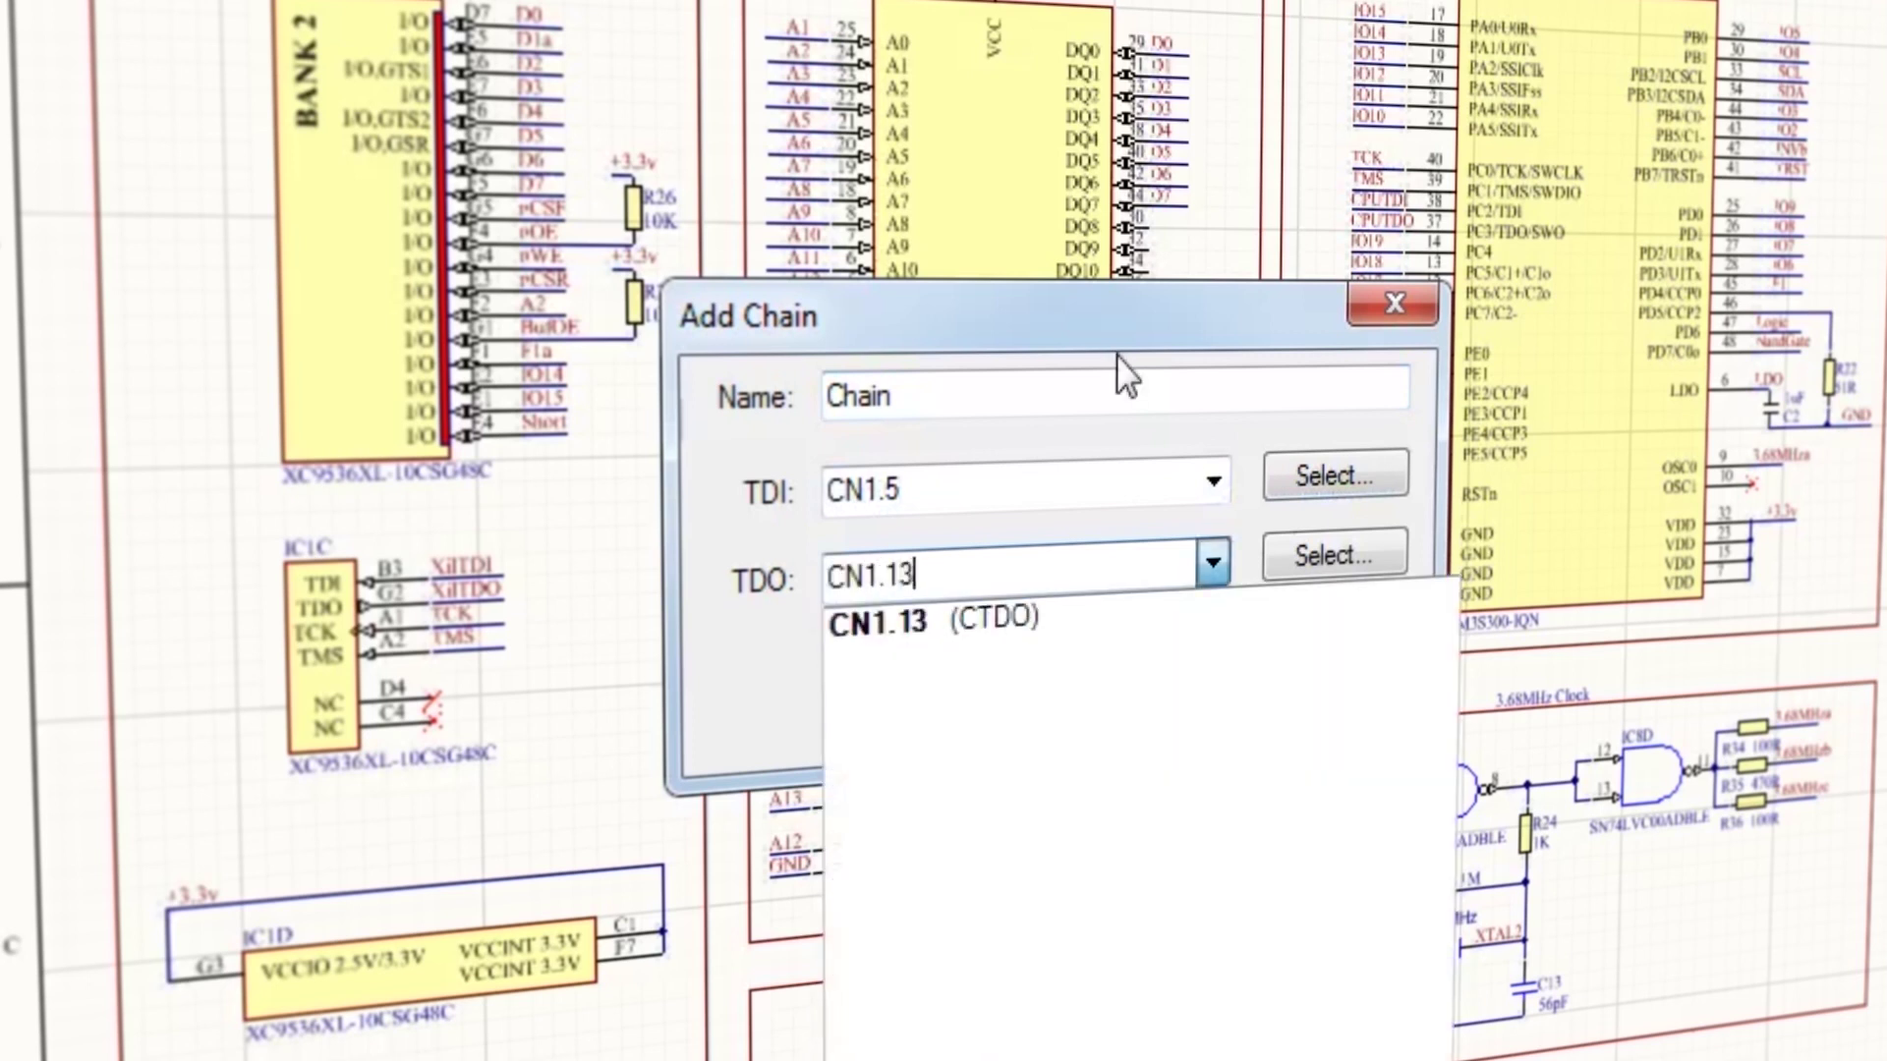
pyautogui.press('Return')
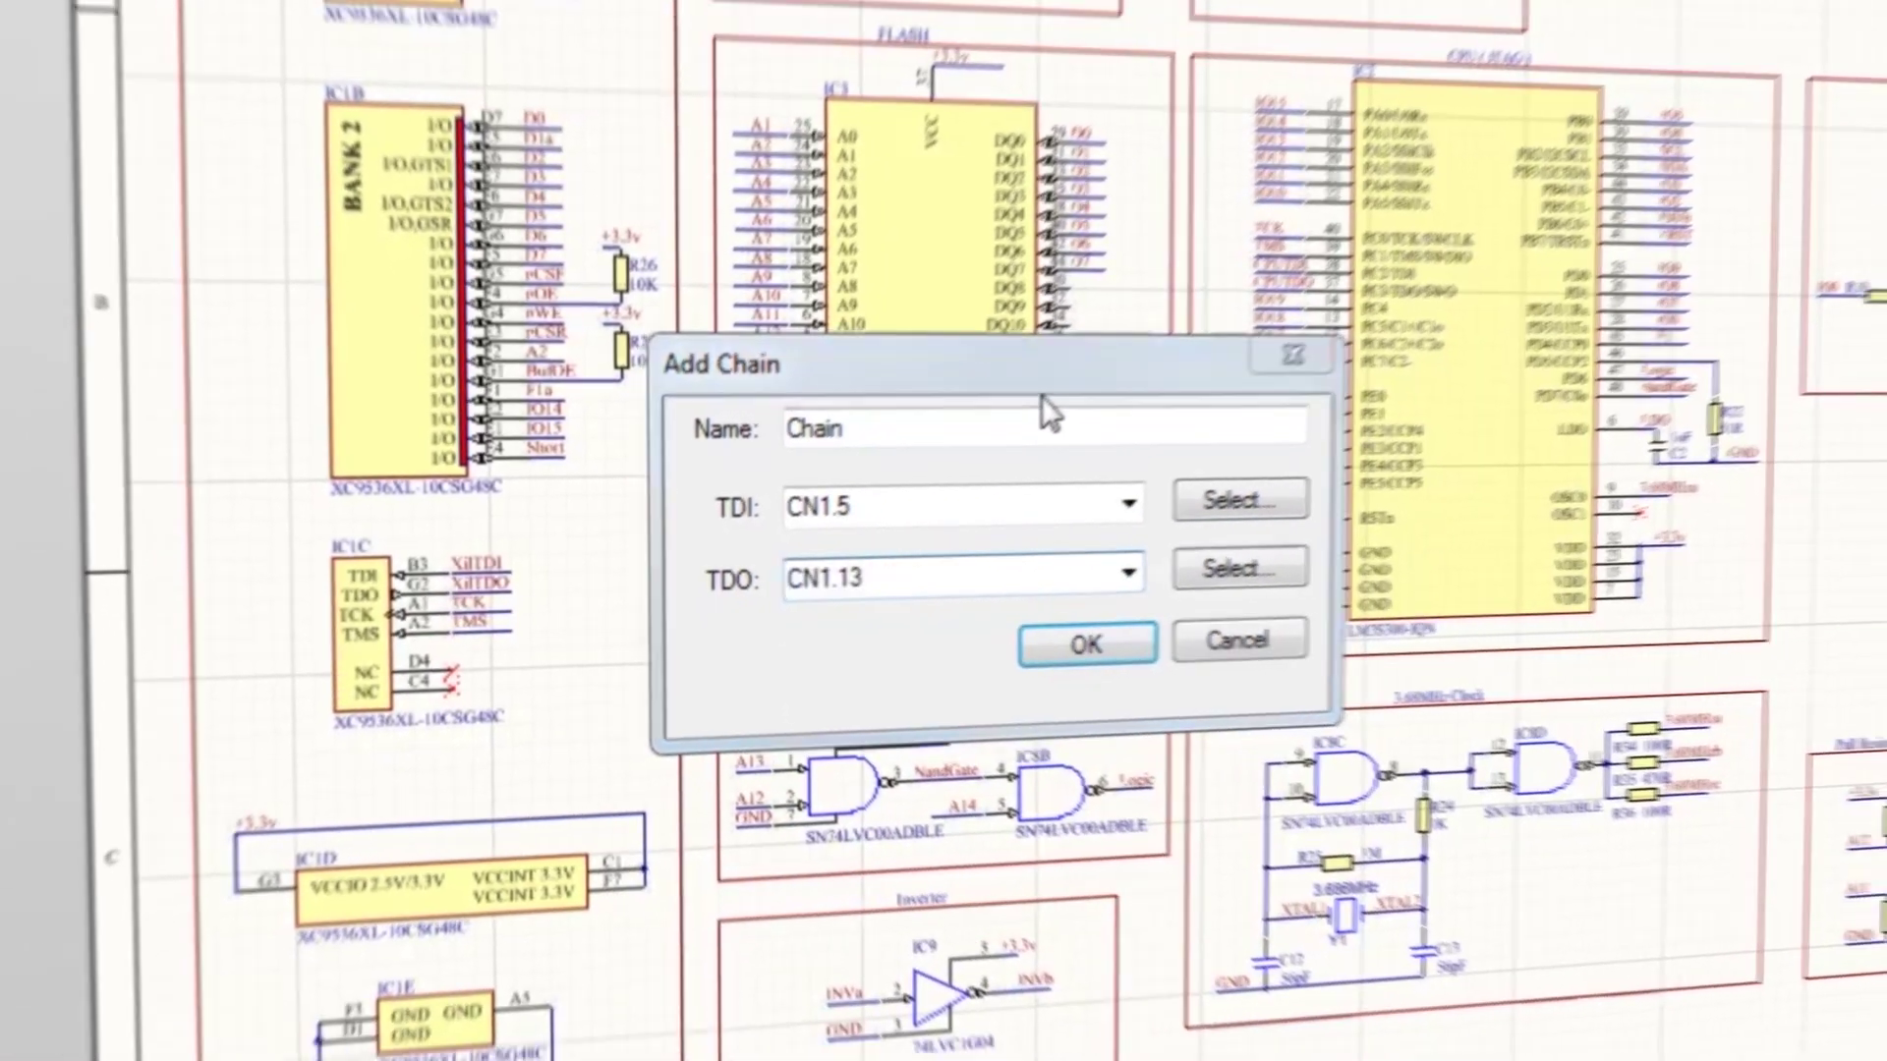
pyautogui.press('Return')
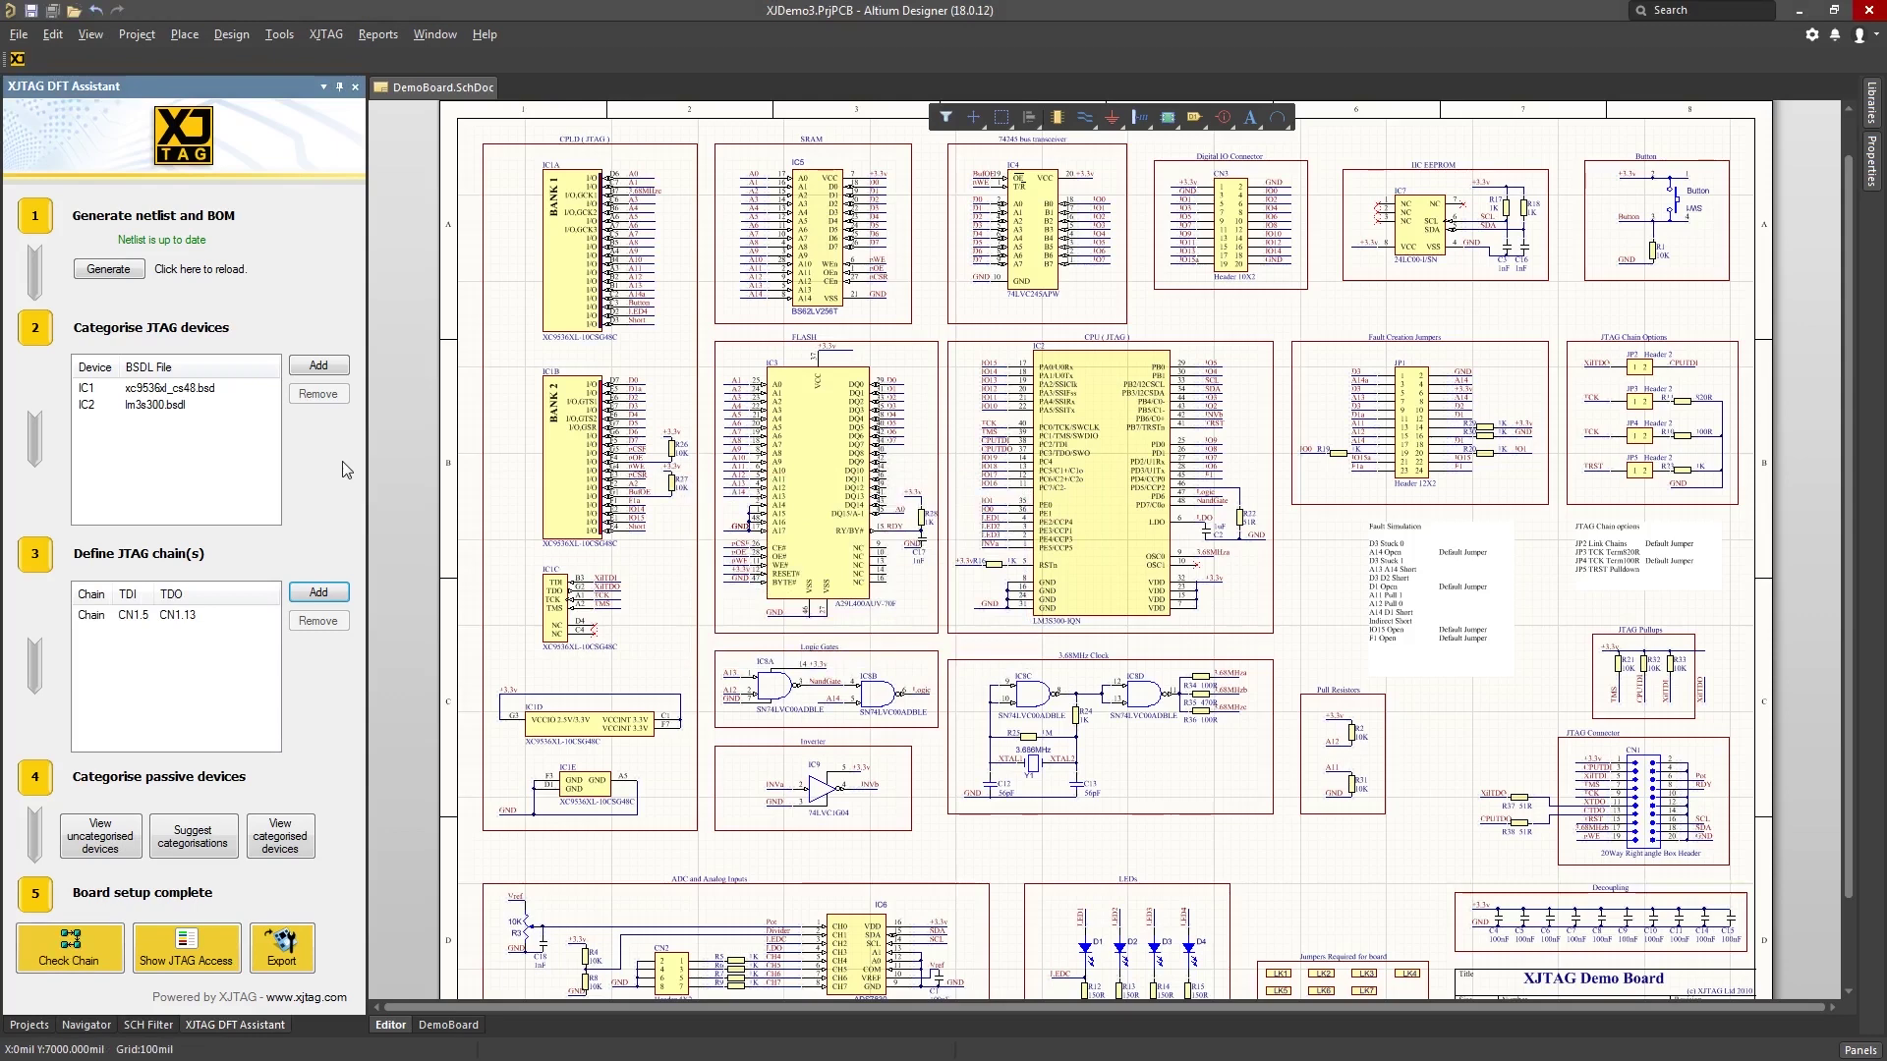
# Accept the suggested passive categorisations, mostly resistors and pull-resistors
pyautogui.click(199, 838)
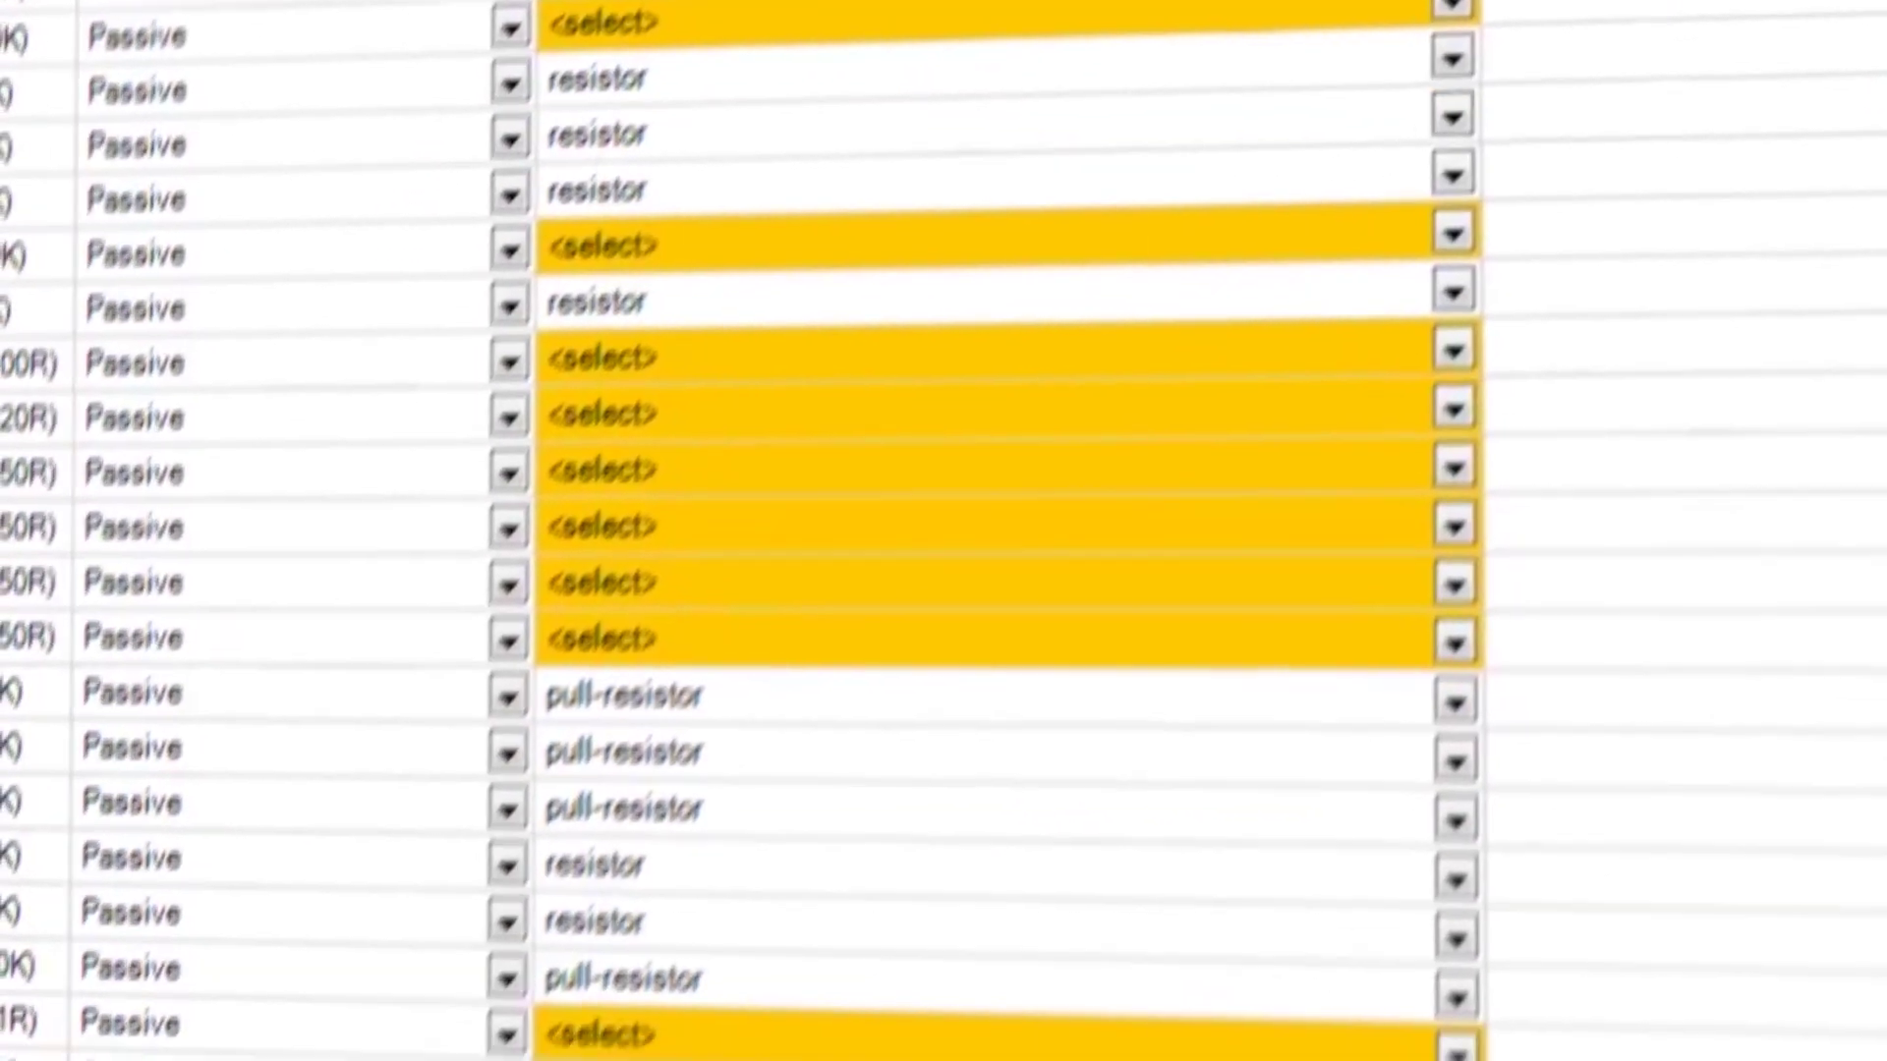
pyautogui.scroll(-2, 1762, 511)
pyautogui.scroll(-2, 1762, 511)
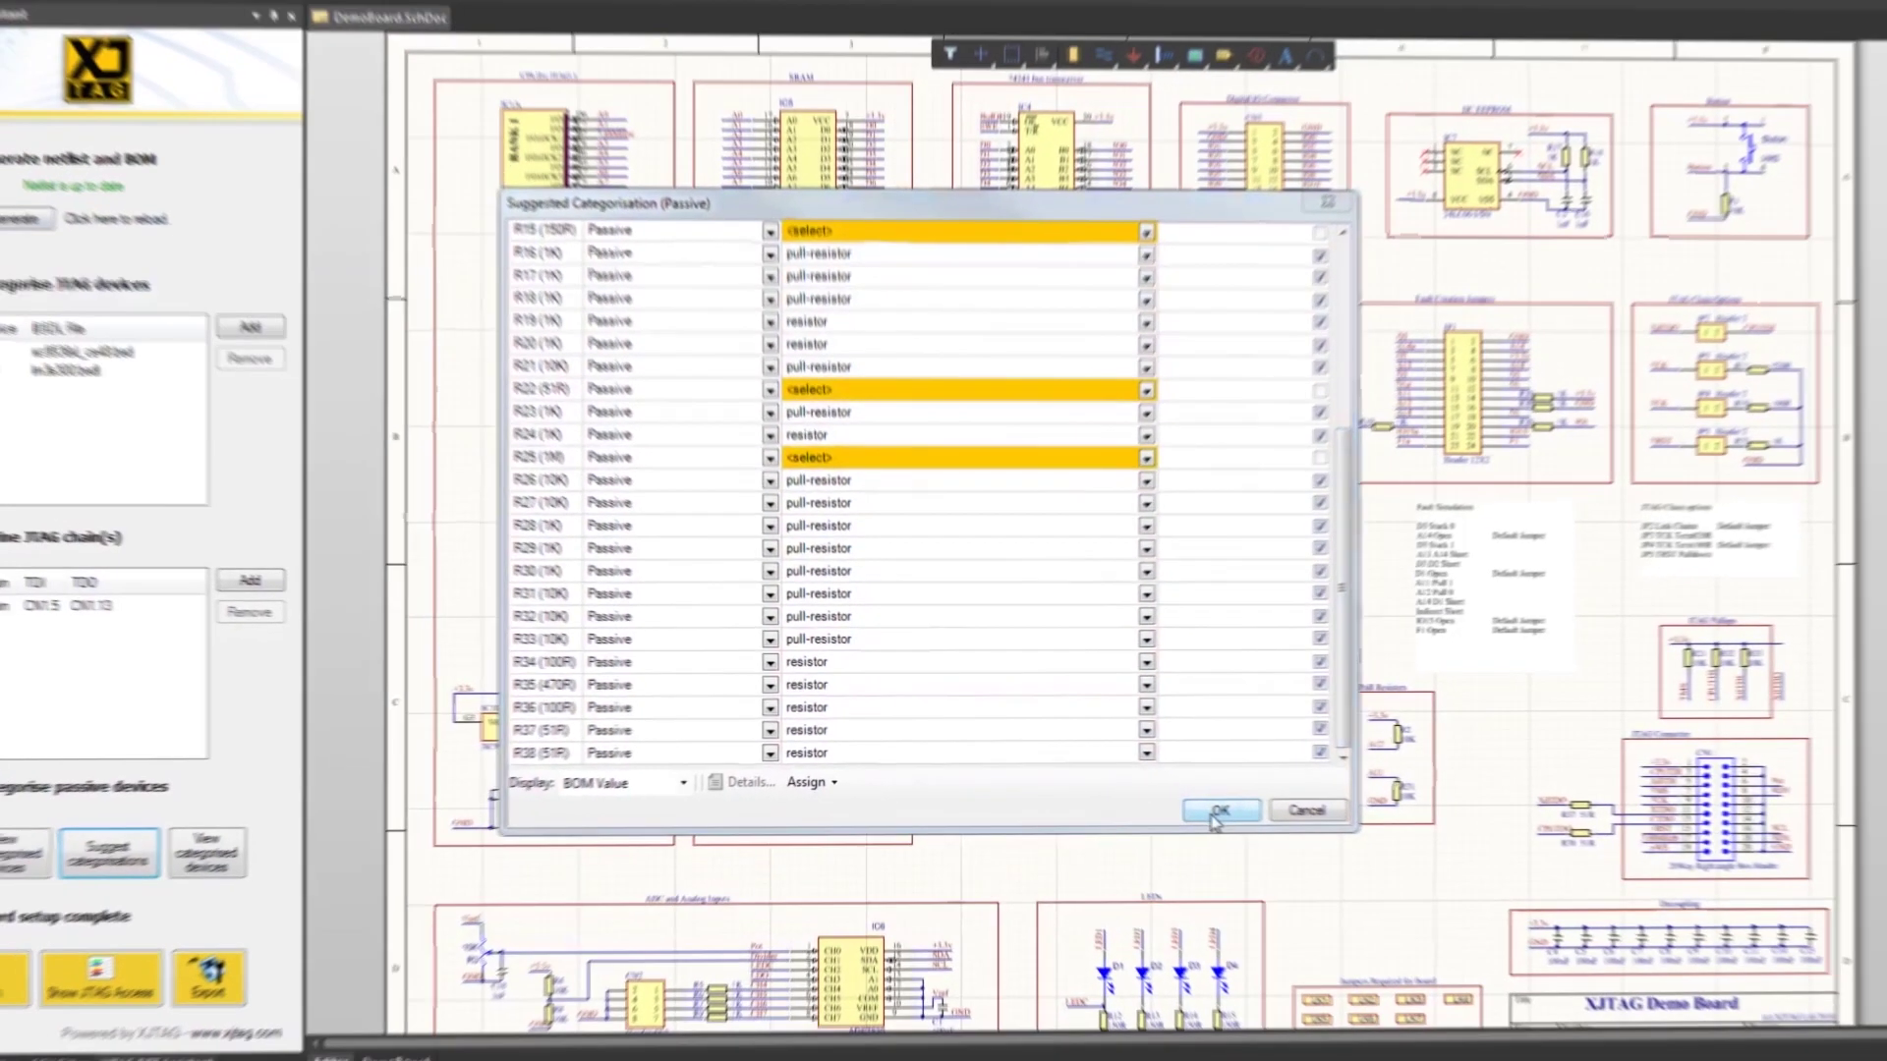
pyautogui.click(1538, 889)
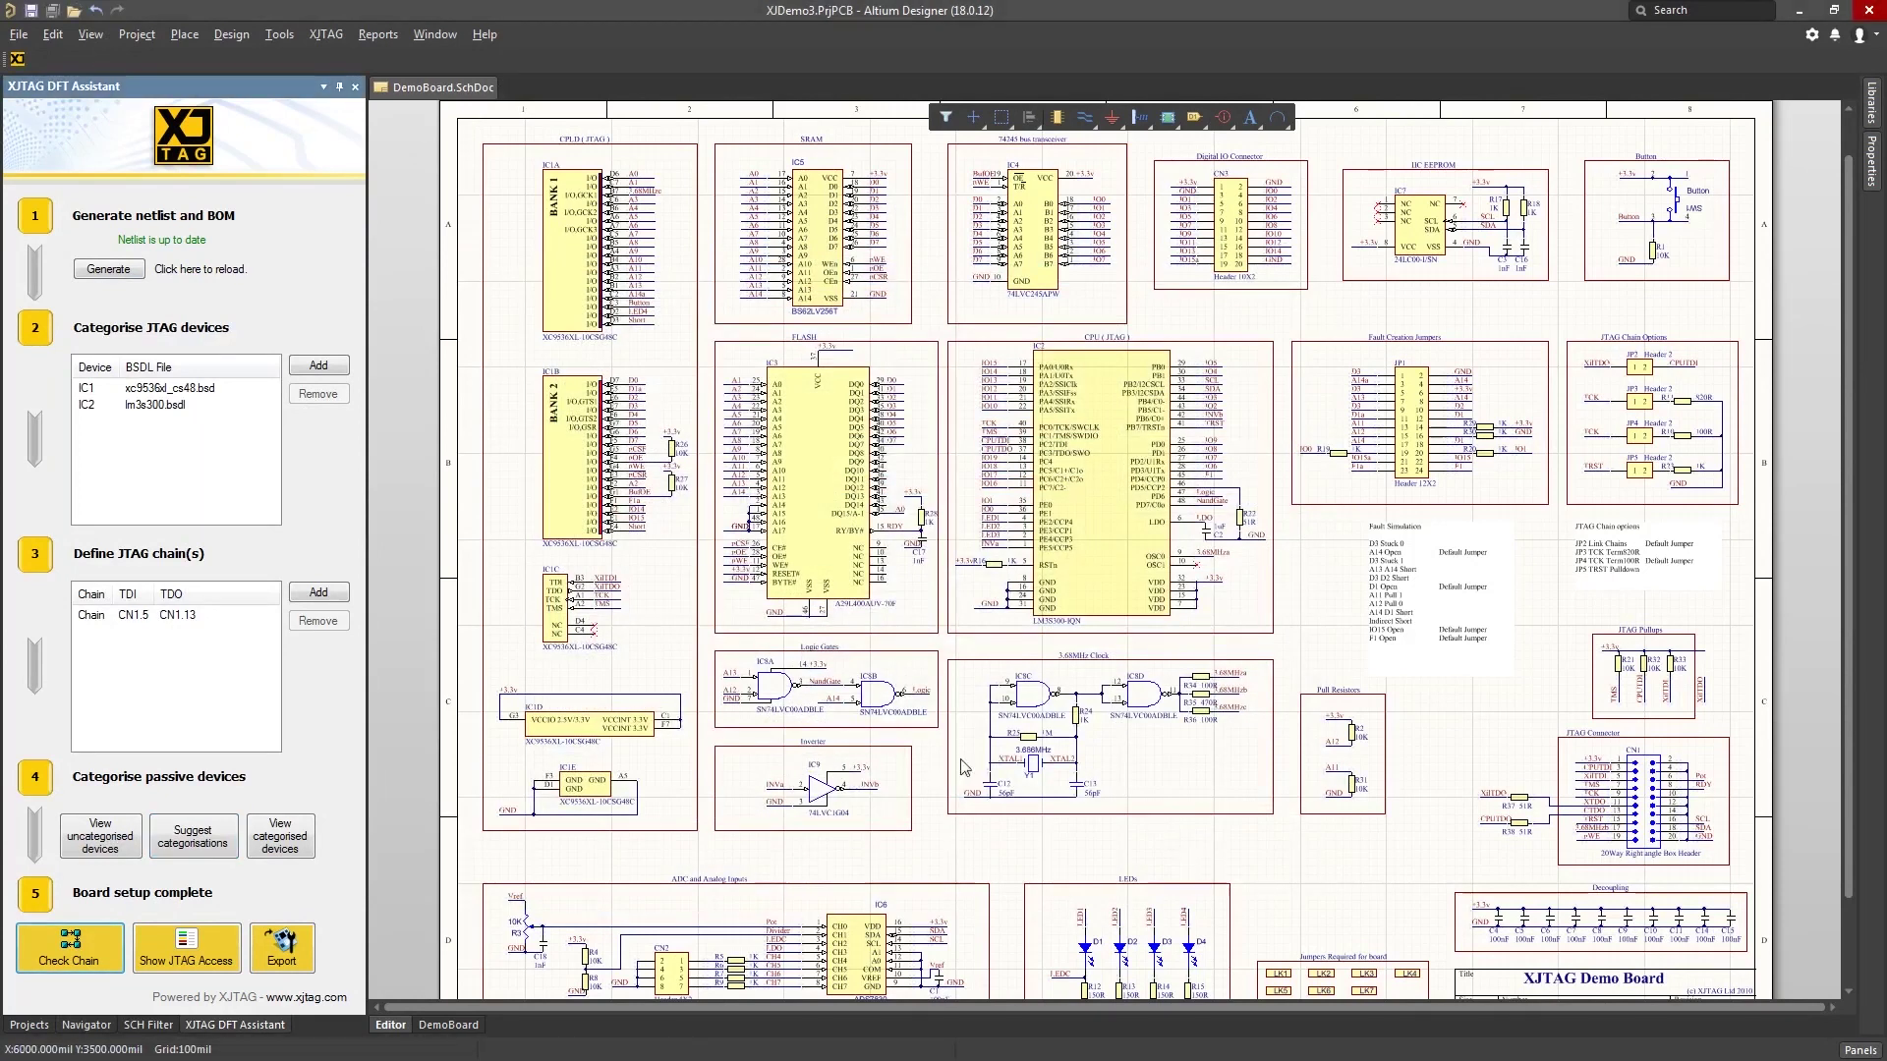
# Show JTAG Access and pan around the schematic inspecting the colour-coded nets
pyautogui.click(196, 949)
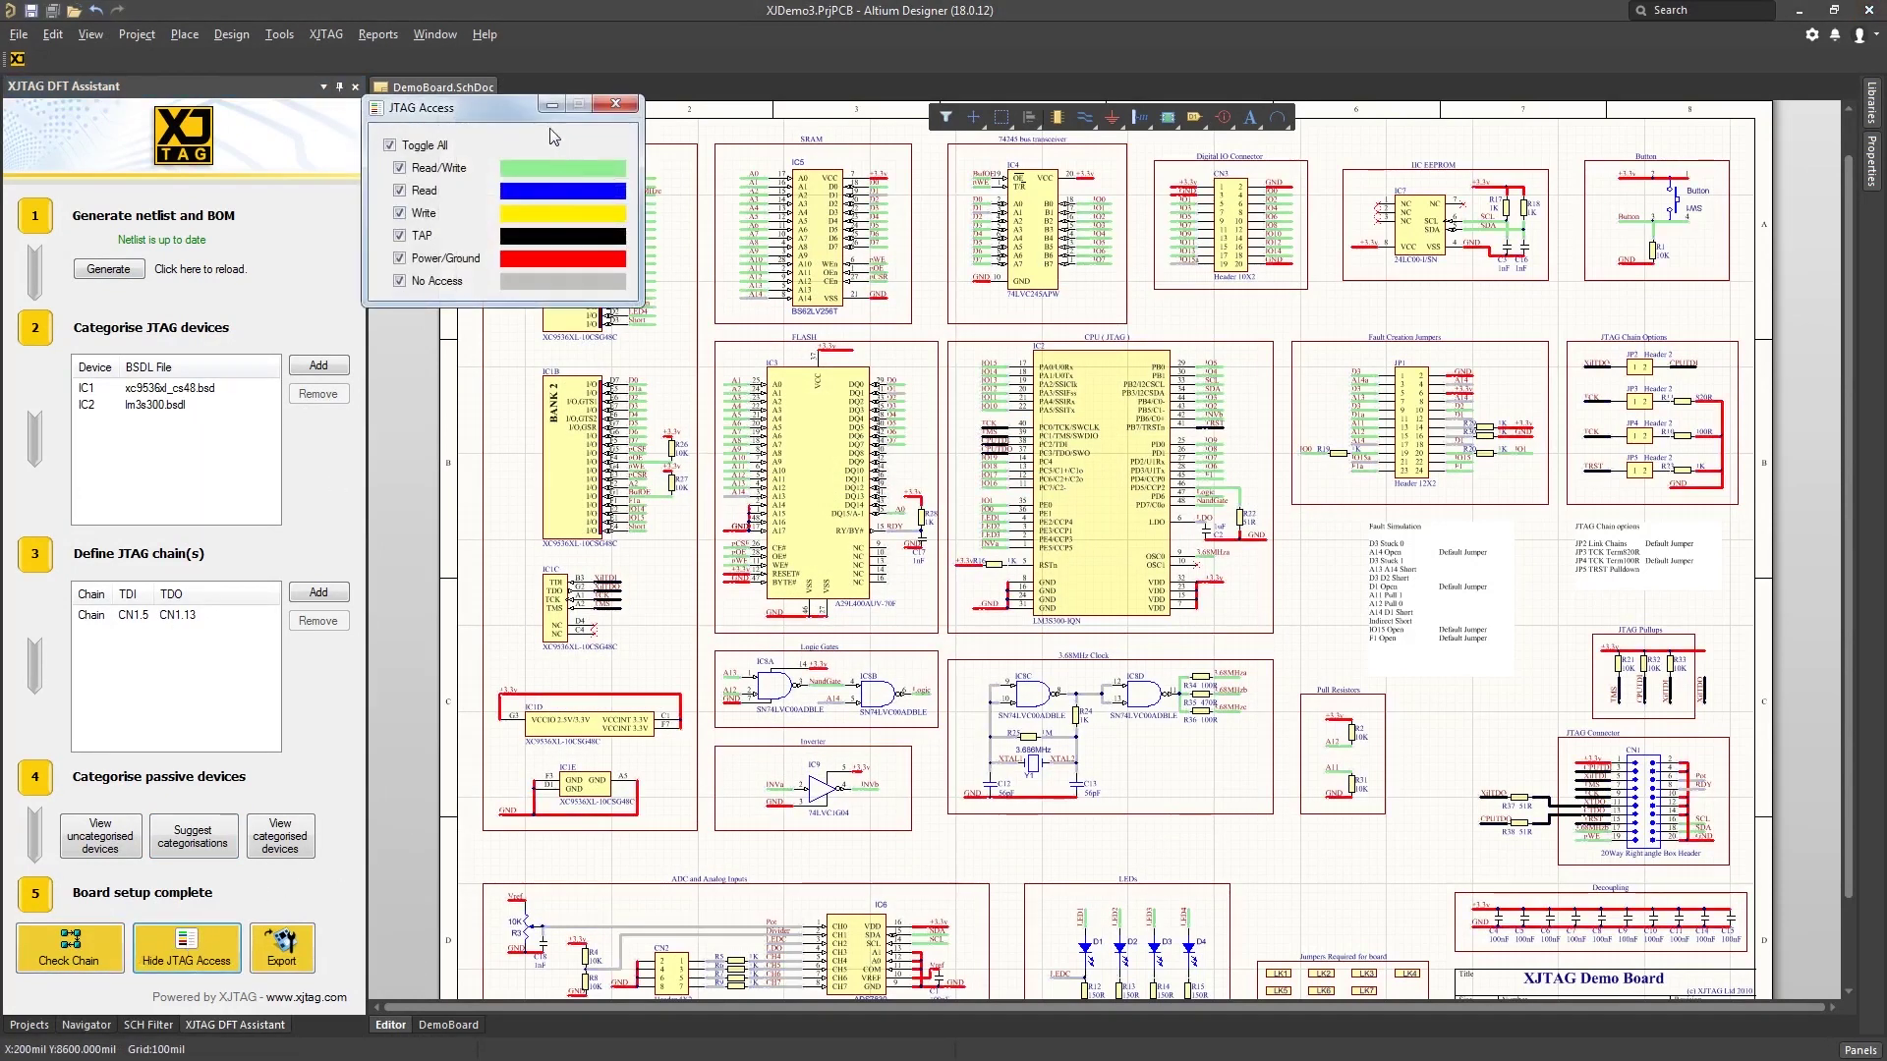
pyautogui.keyDown('ctrl'); pyautogui.scroll(1, 914, 341); pyautogui.keyUp('ctrl')
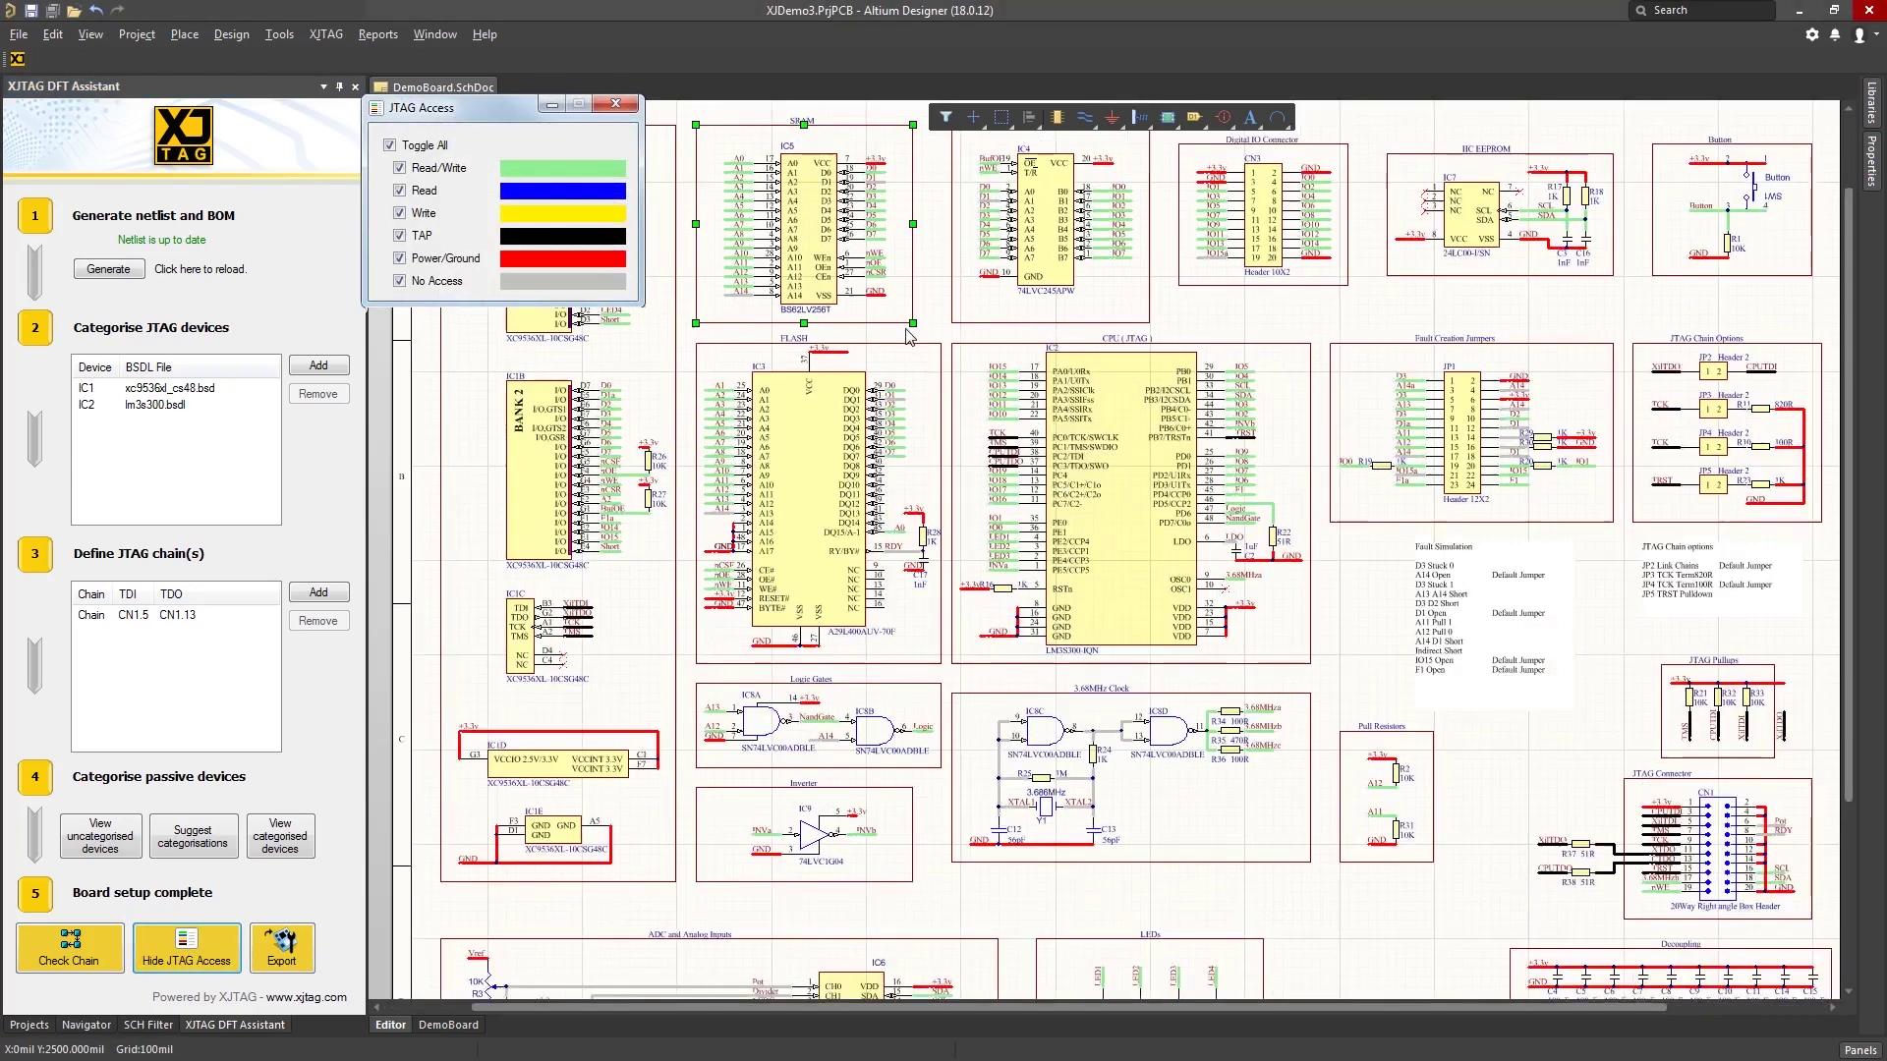
pyautogui.keyDown('ctrl'); pyautogui.scroll(1, 914, 341); pyautogui.keyUp('ctrl')
pyautogui.keyDown('ctrl'); pyautogui.scroll(2, 914, 341); pyautogui.keyUp('ctrl')
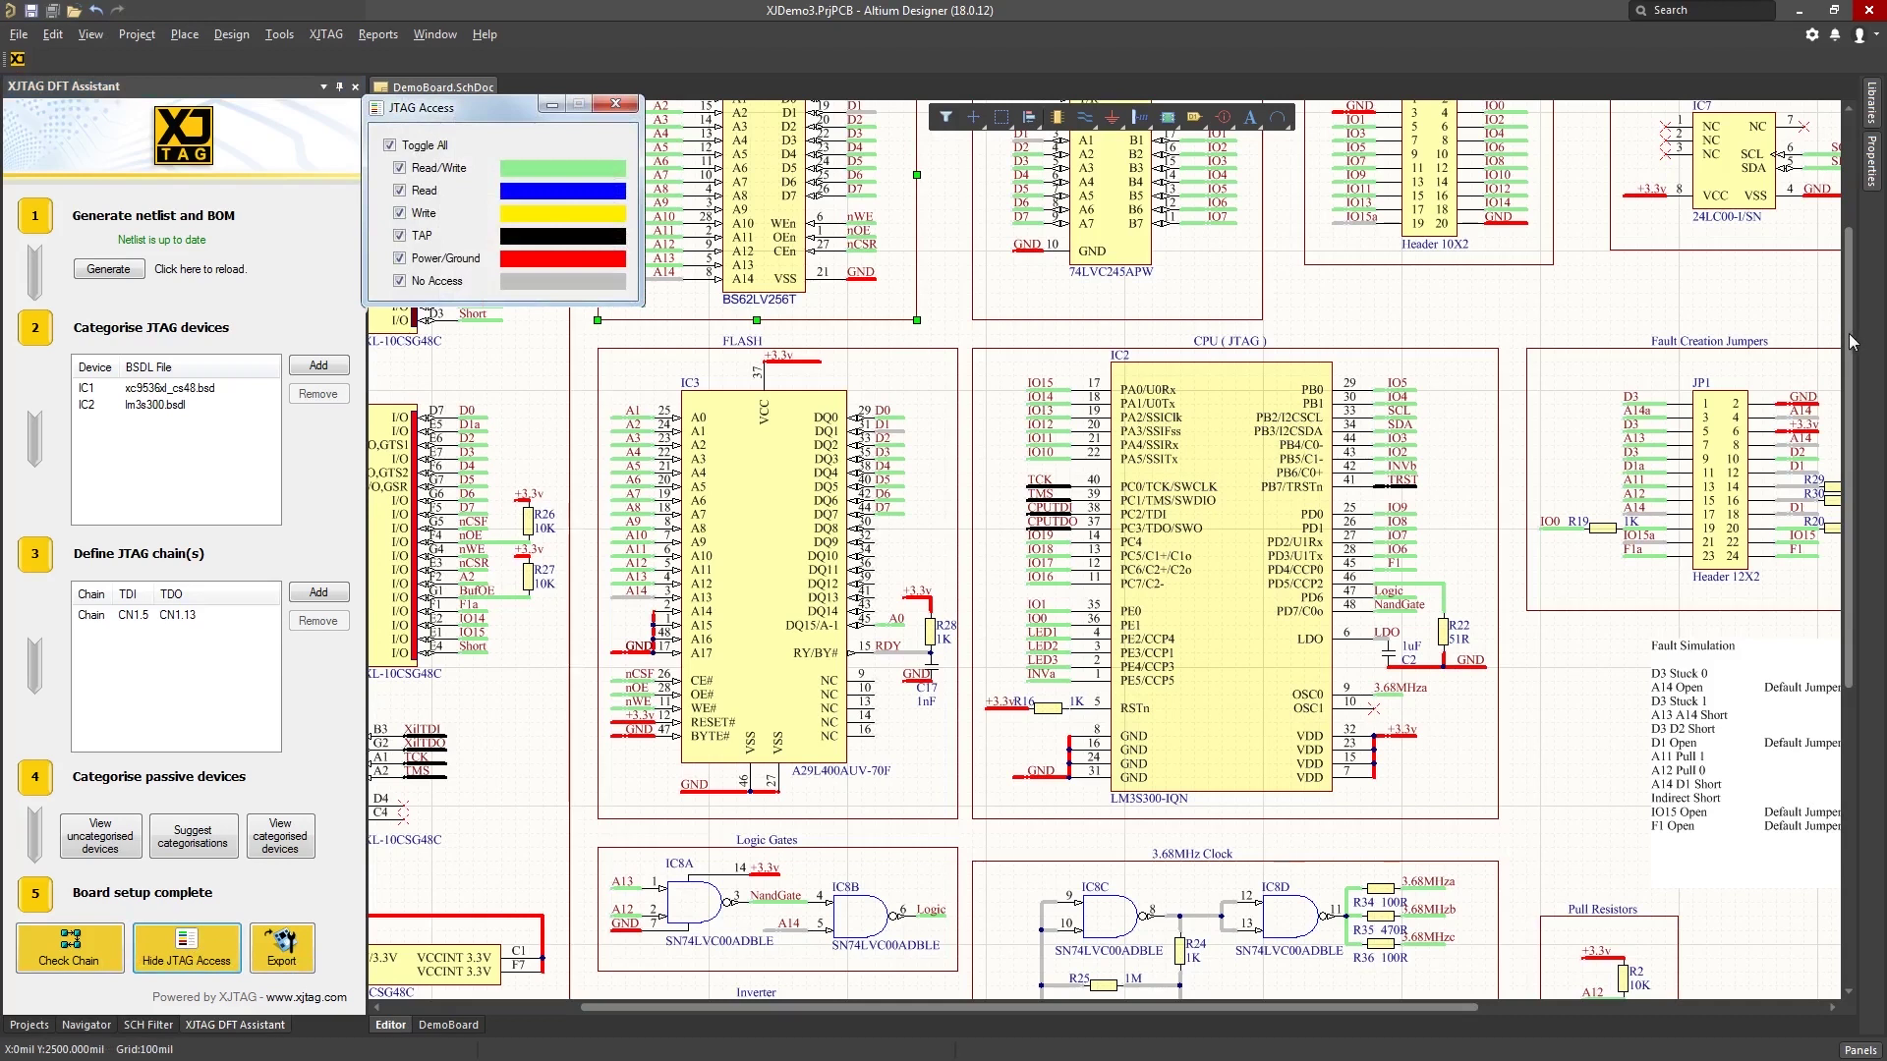
pyautogui.moveTo(1851, 341); pyautogui.dragTo(1834, 268)
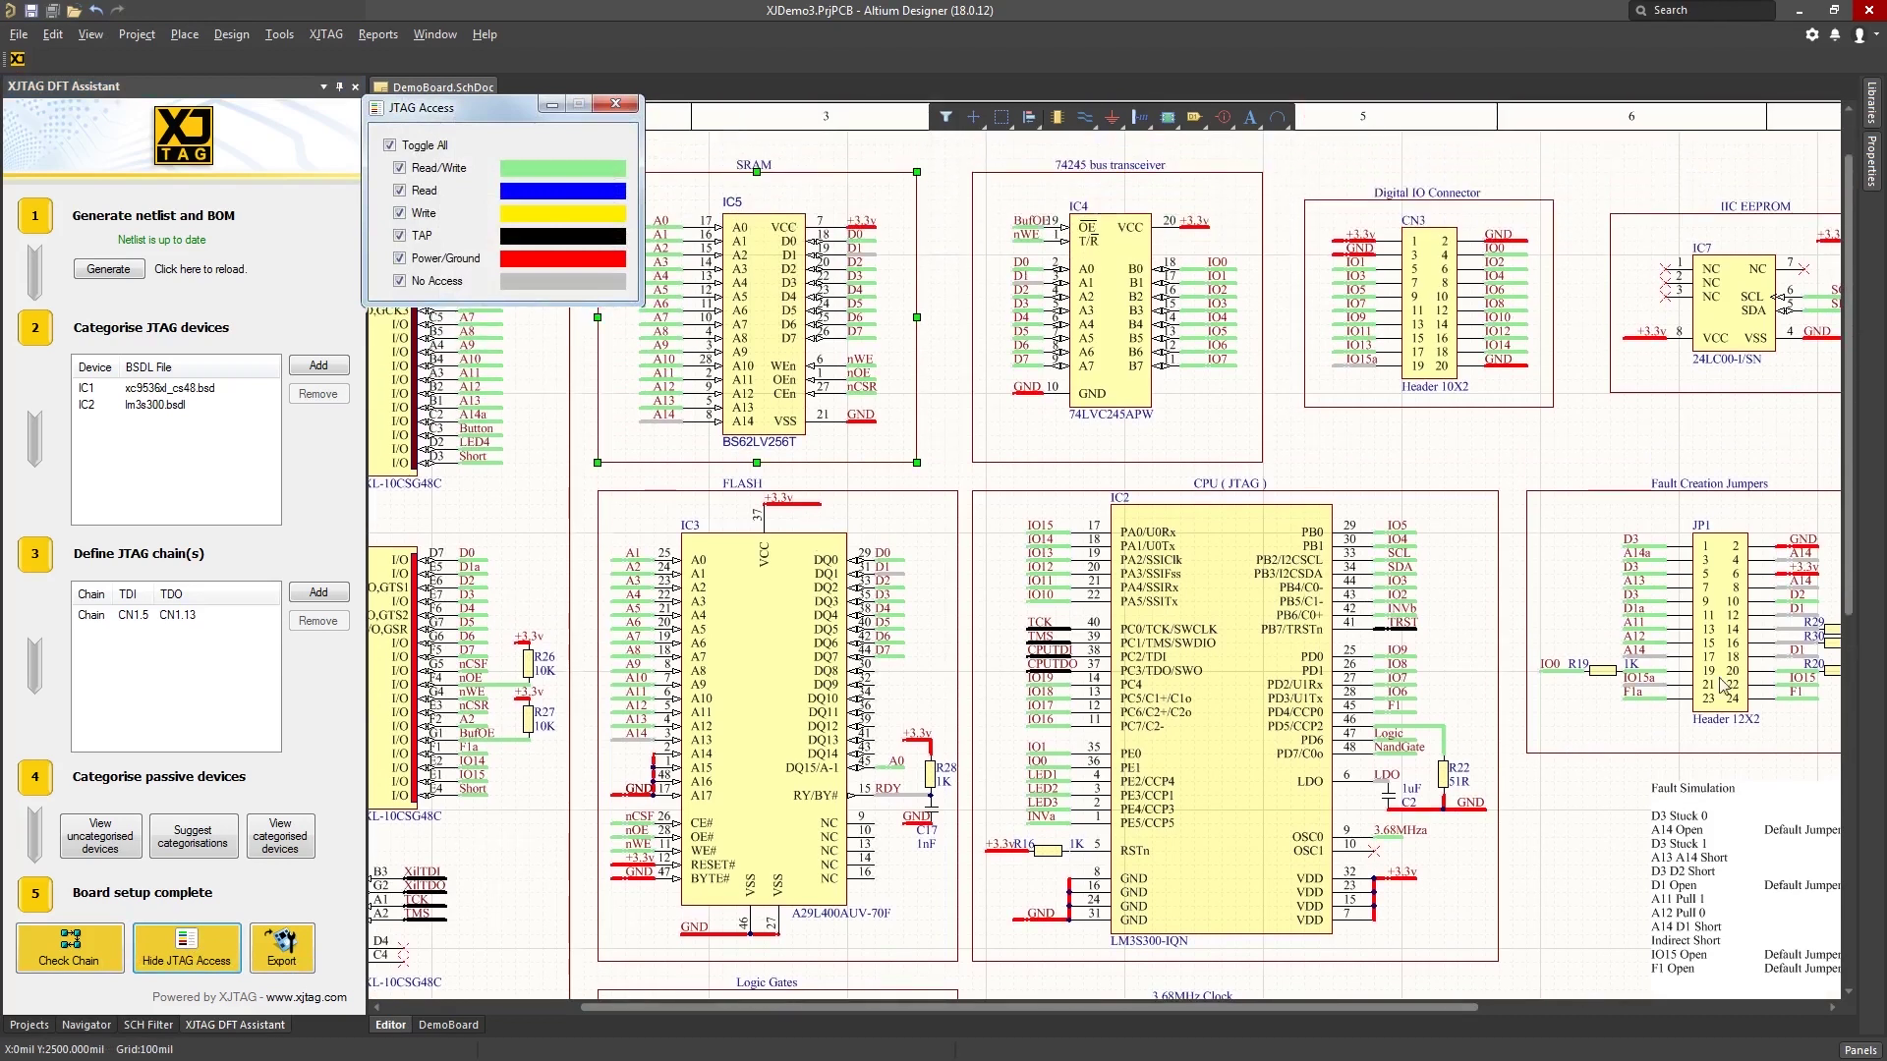
pyautogui.moveTo(1083, 1004); pyautogui.dragTo(922, 993)
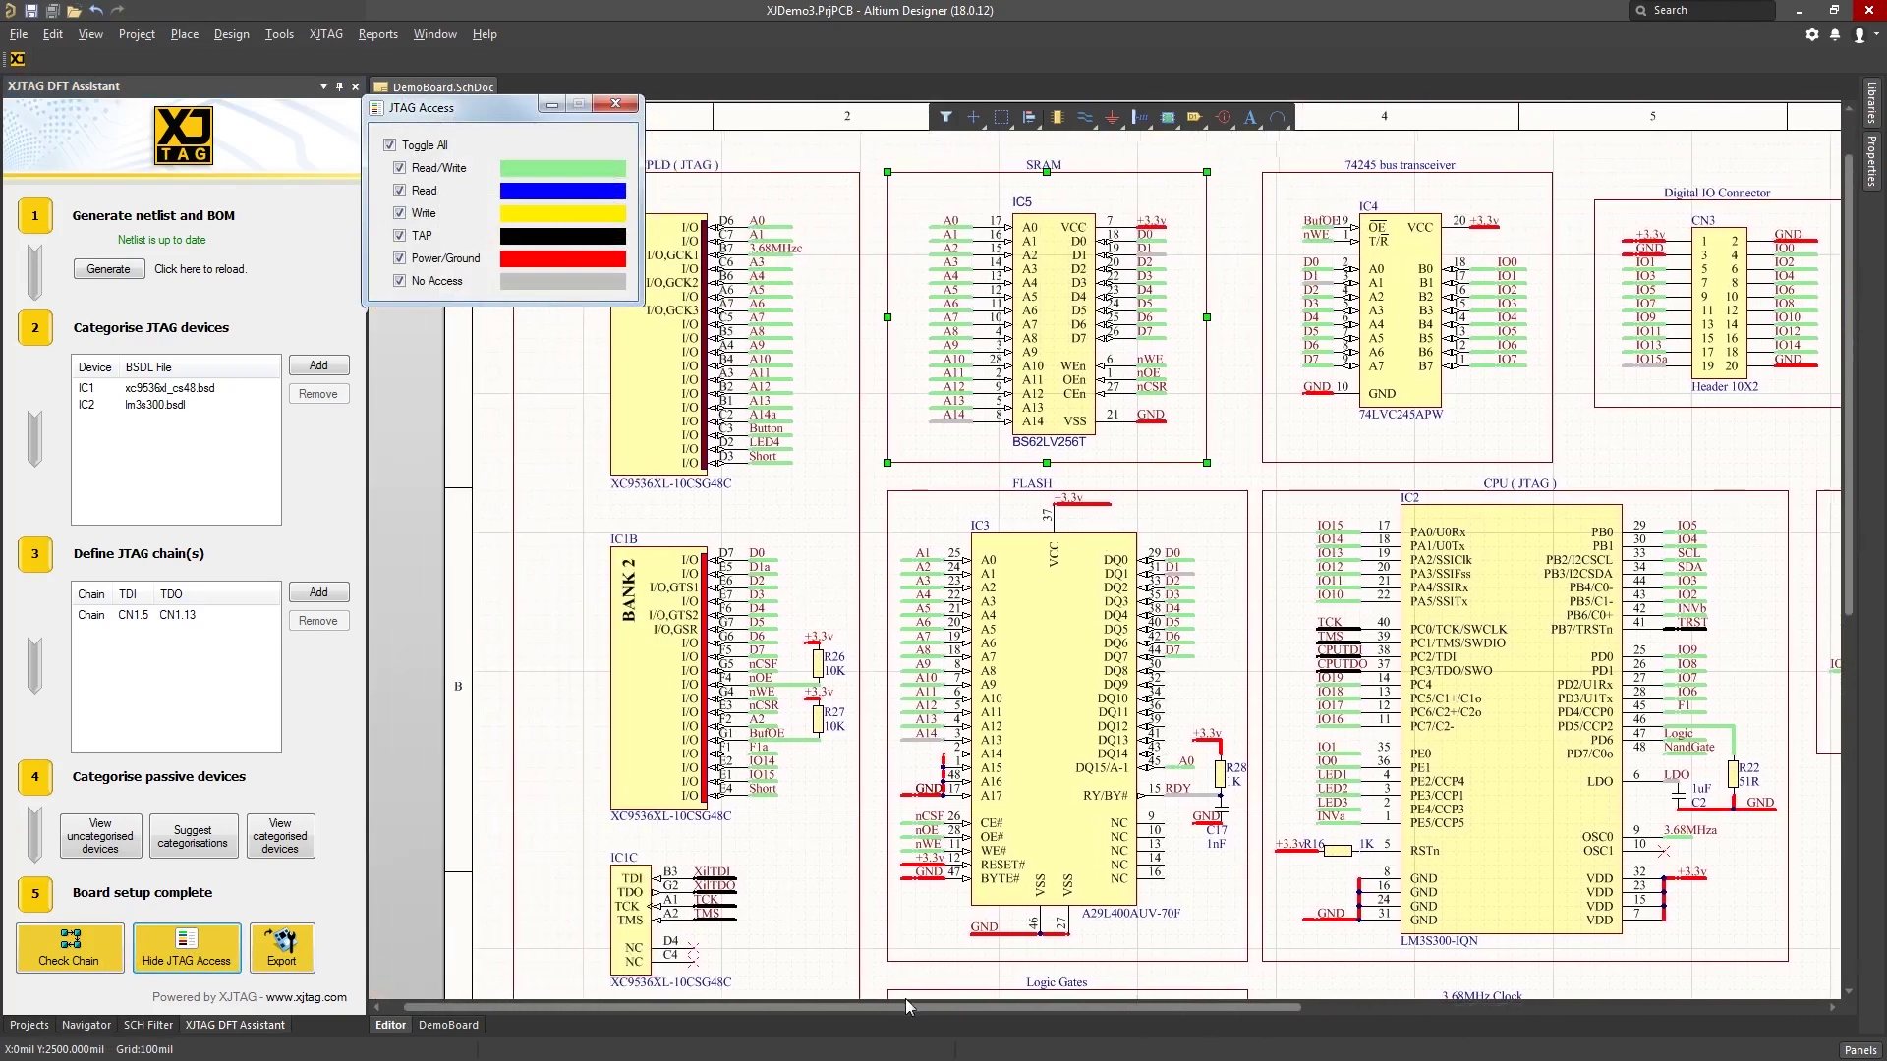
pyautogui.scroll(-1, 983, 963)
pyautogui.scroll(-2, 1007, 924)
pyautogui.scroll(-1, 1012, 919)
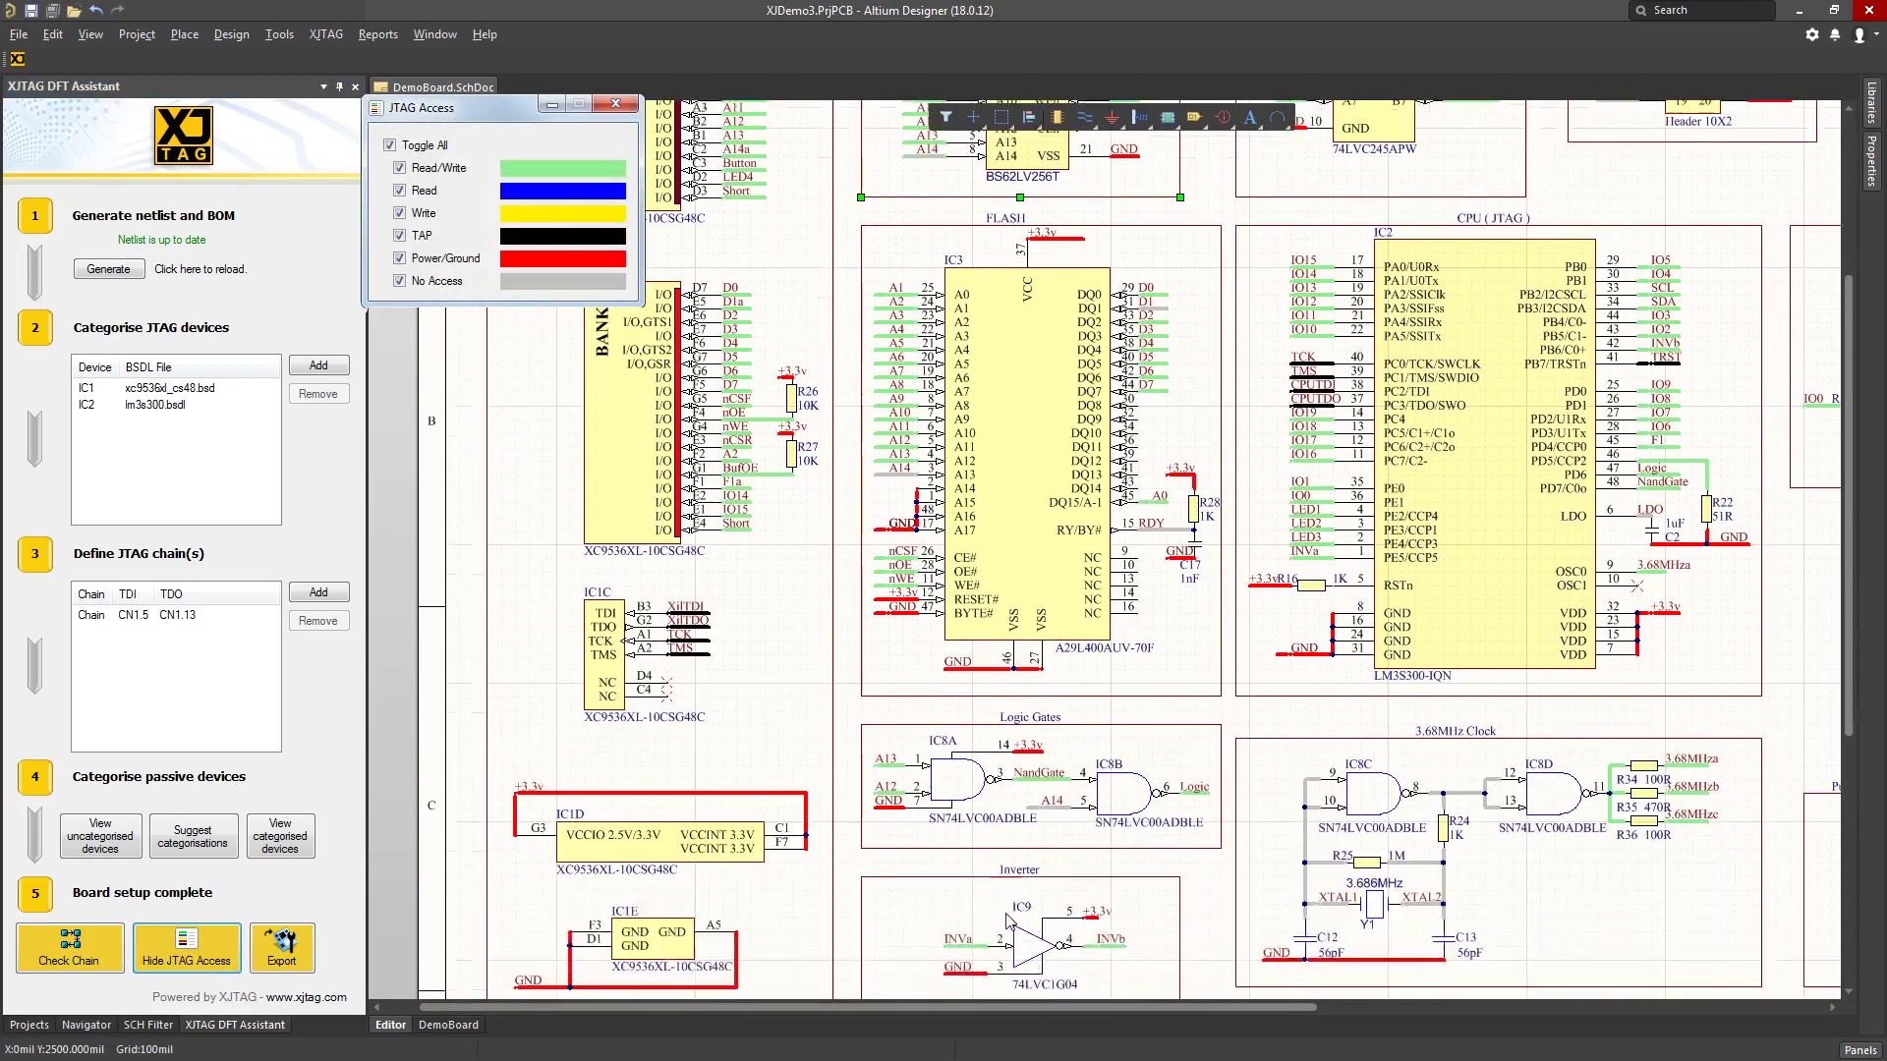
pyautogui.scroll(-1, 1014, 939)
pyautogui.moveTo(998, 1005); pyautogui.dragTo(1411, 1001)
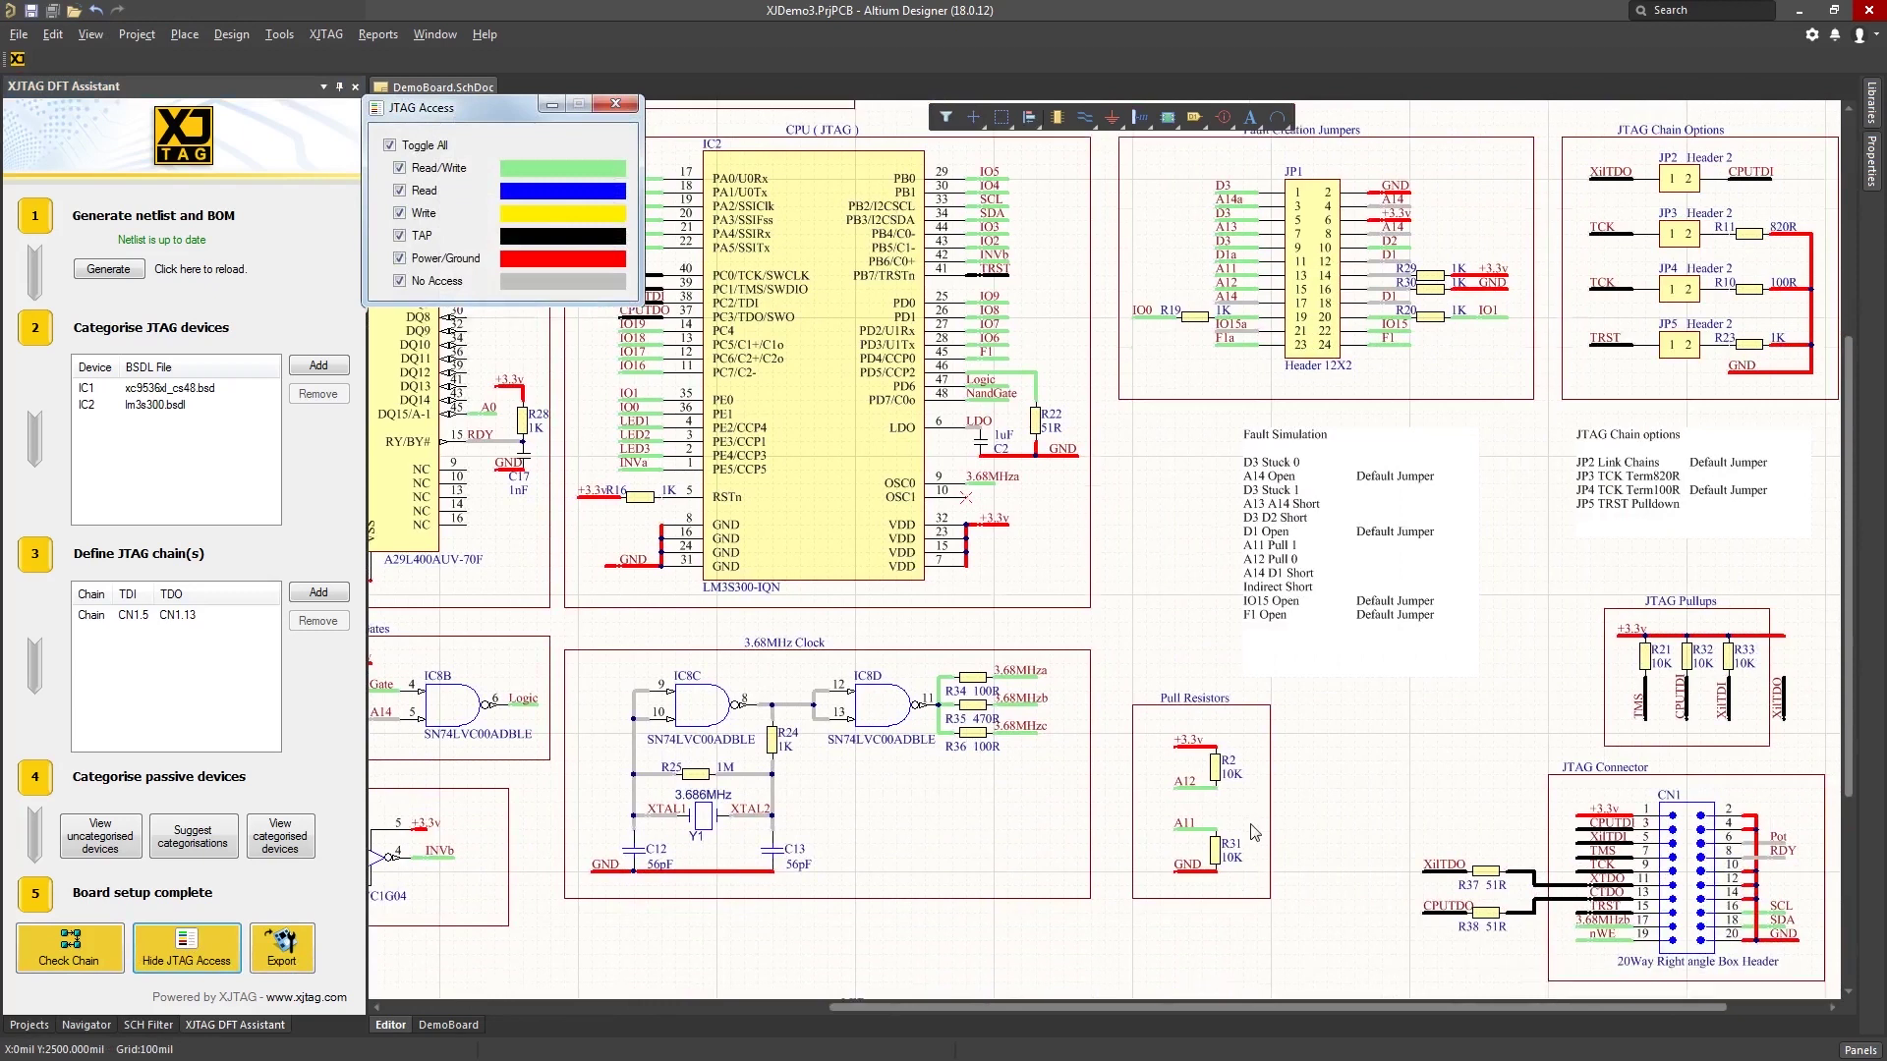
# Run Check Chain and review passing TAP connection, termination and compliance pin results
pyautogui.click(215, 939)
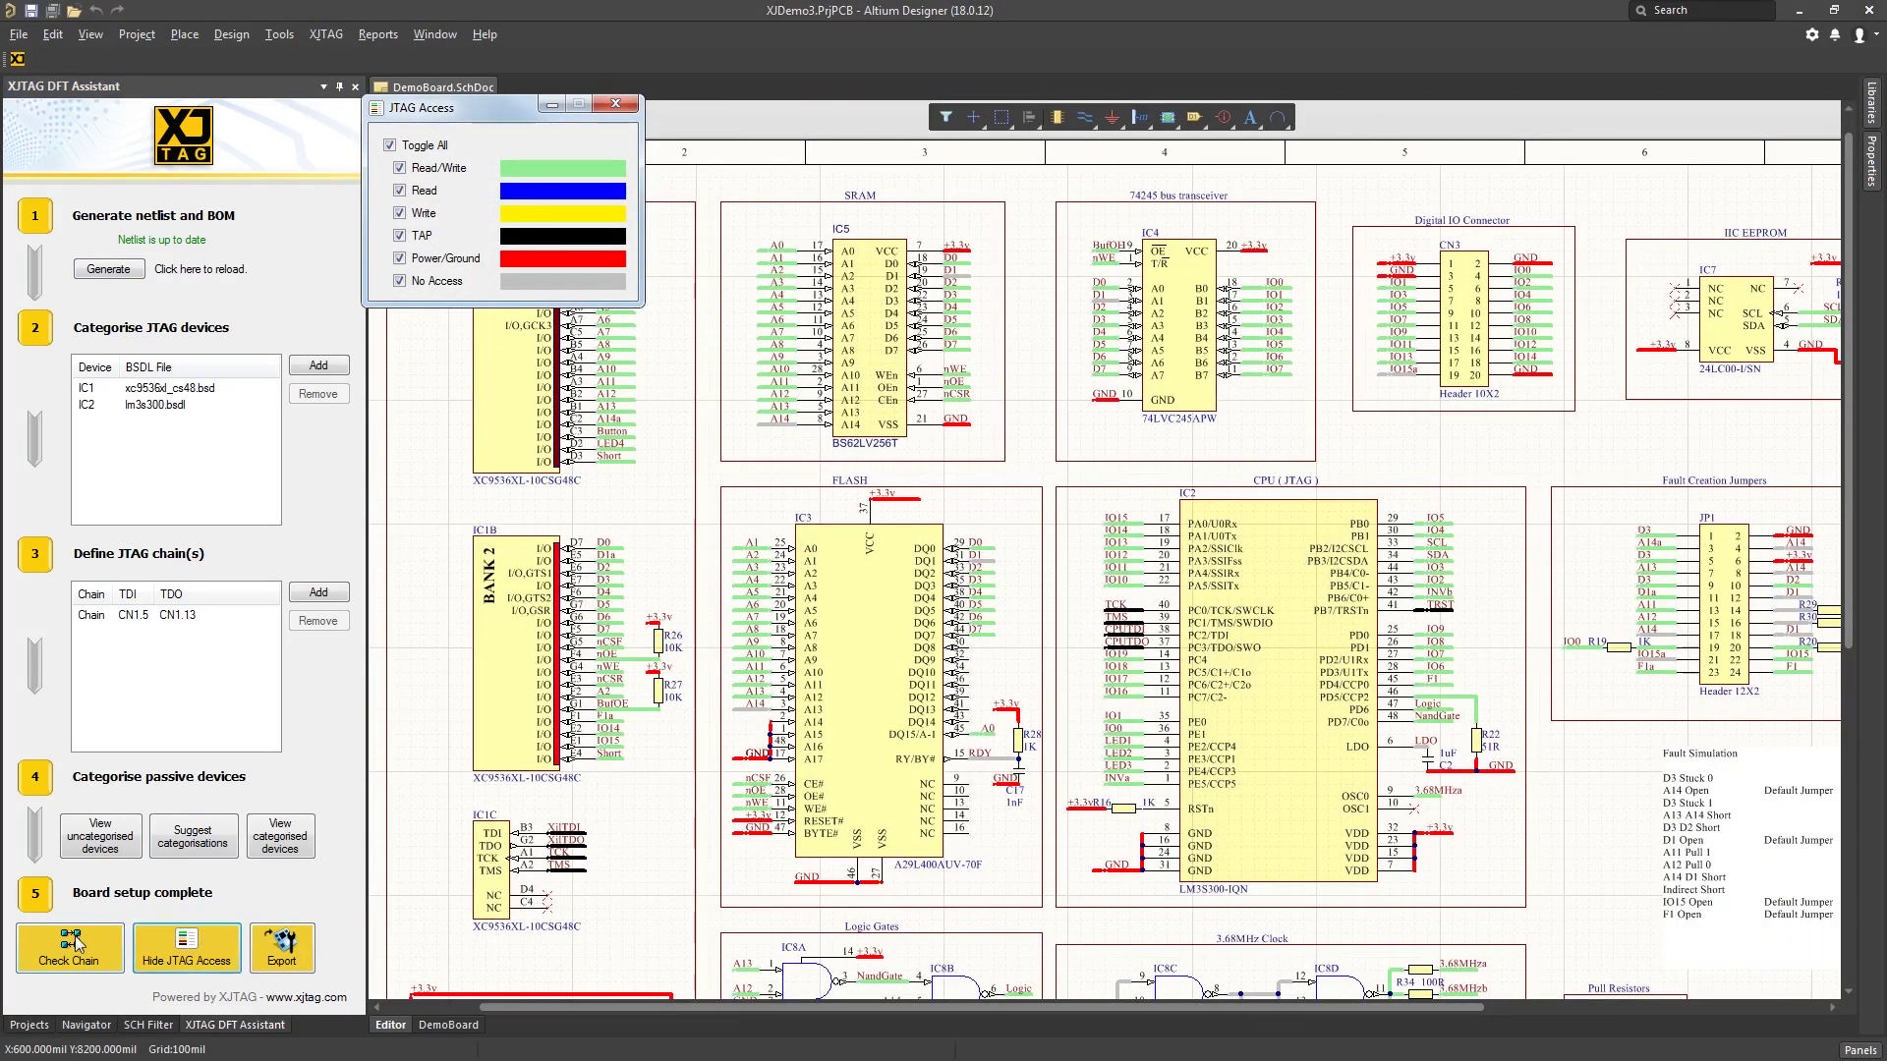
pyautogui.click(74, 936)
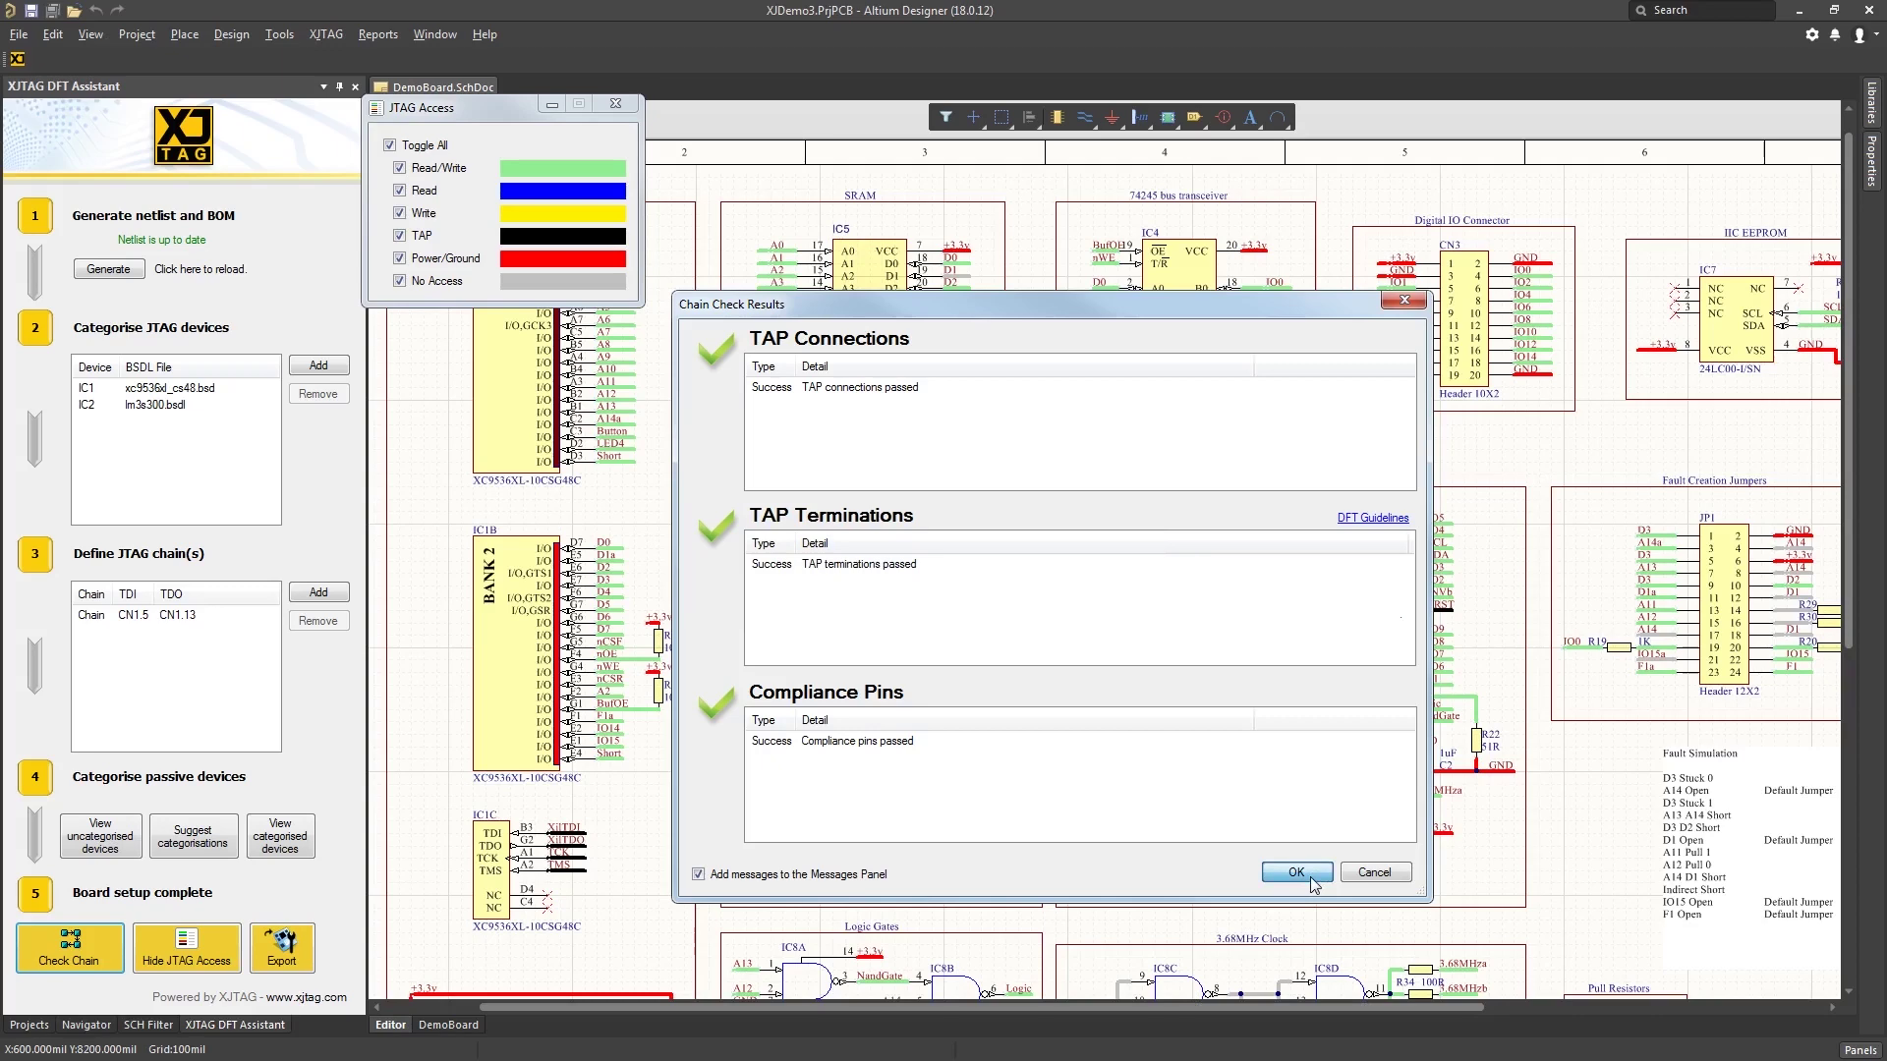
# Dismiss the Chain Check Results dialog
pyautogui.click(1298, 873)
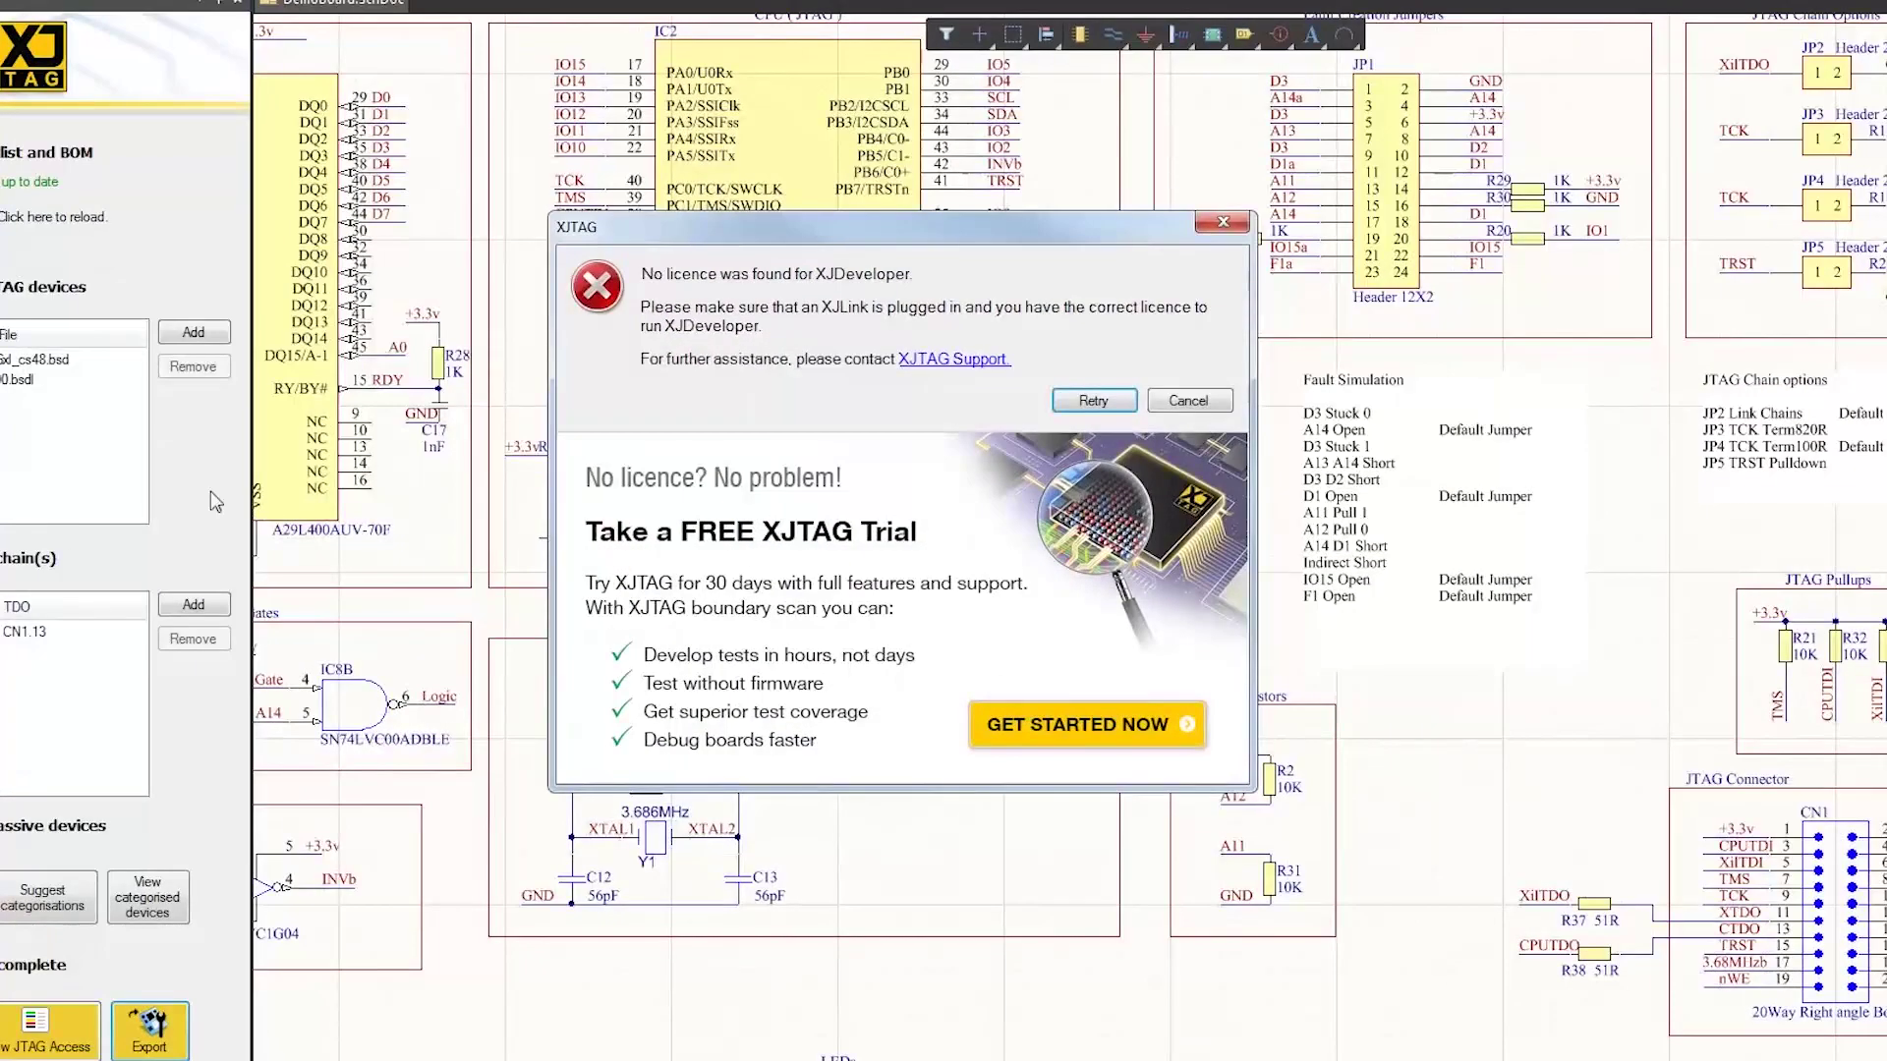